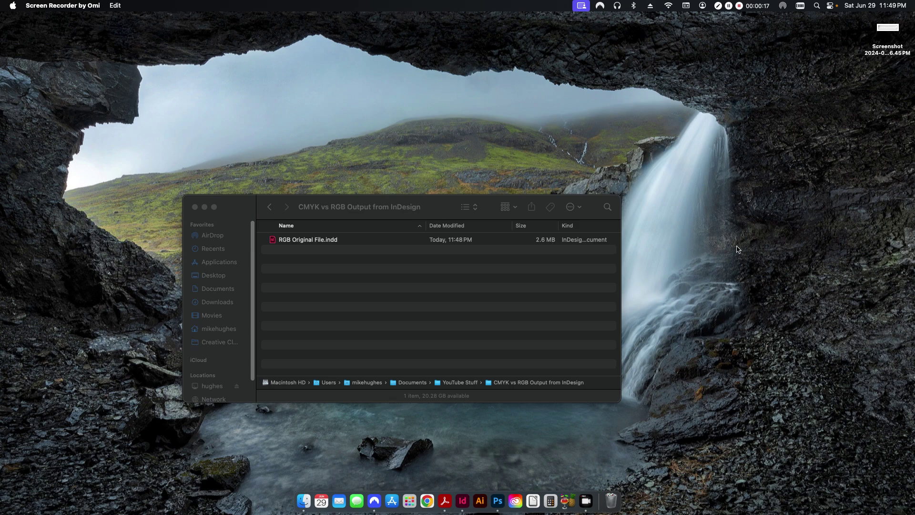
- Glance at the question screenshot, then open RGB Original File.indd in InDesign
{"action": "double_click", "coordinate": [885, 33]}
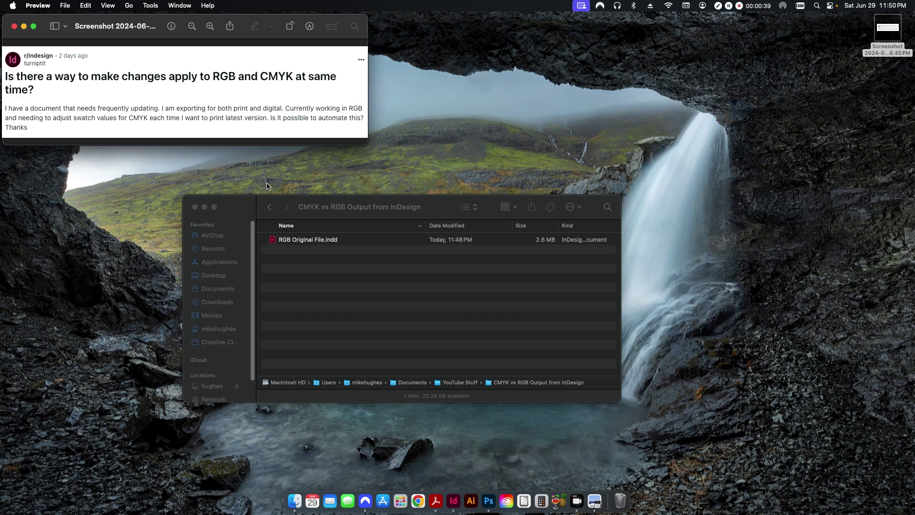
{"action": "left_click", "coordinate": [14, 26]}
{"action": "double_click", "coordinate": [320, 240]}
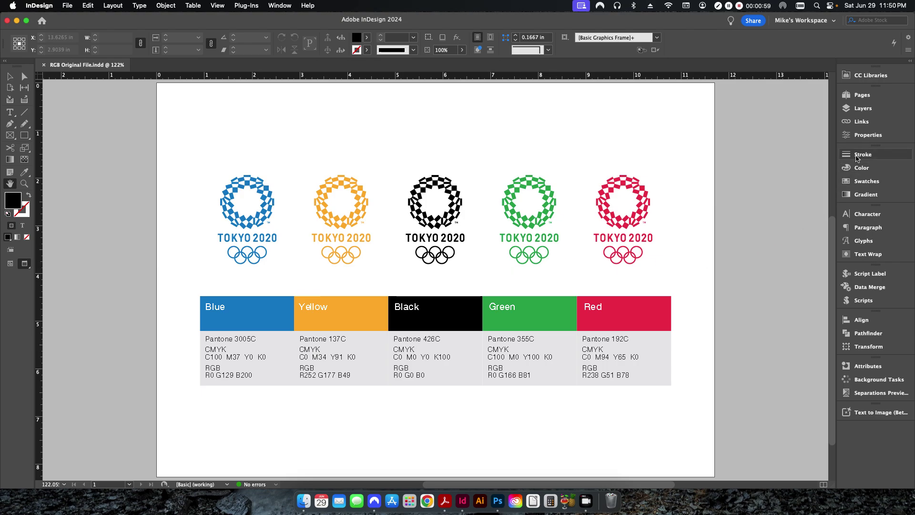
- In the Swatches panel, confirm the red swatch is RGB R=238 G=51 B=78, leaving it unchanged
{"action": "left_click", "coordinate": [866, 181]}
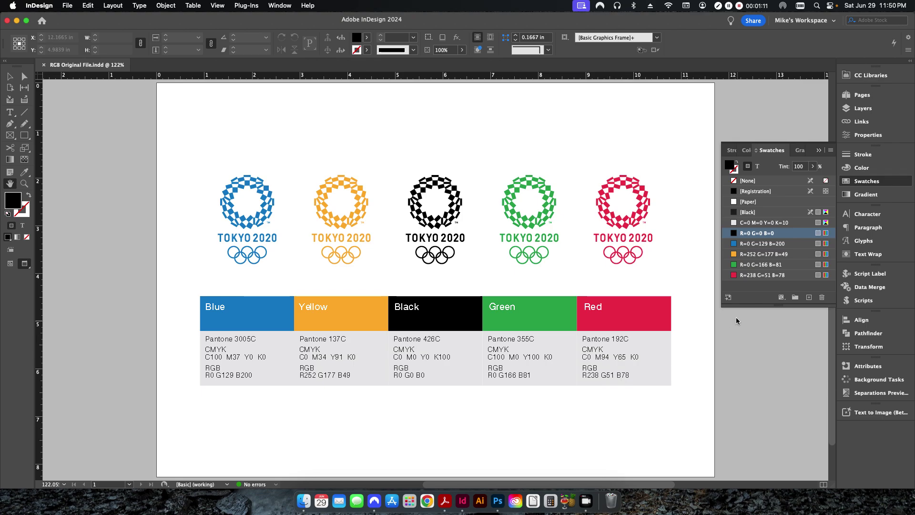
{"action": "key", "text": "v"}
{"action": "left_click", "coordinate": [616, 314]}
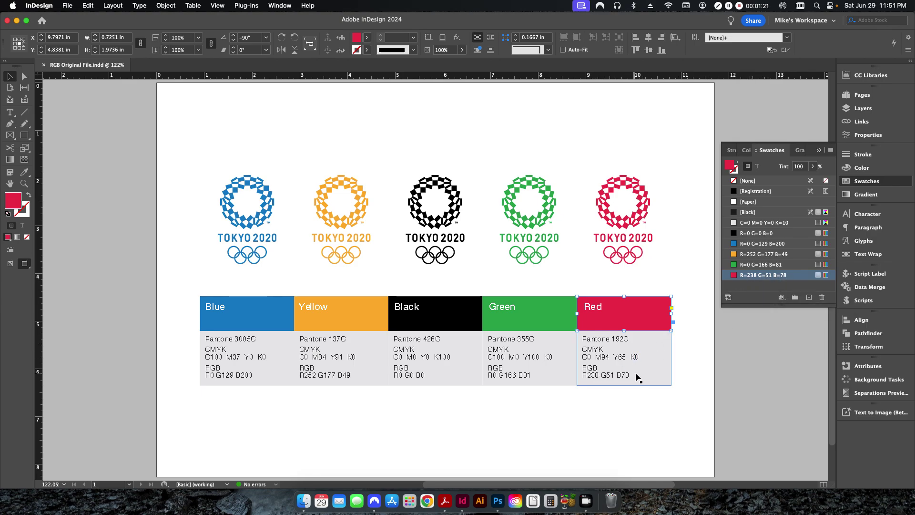
{"action": "double_click", "coordinate": [748, 275]}
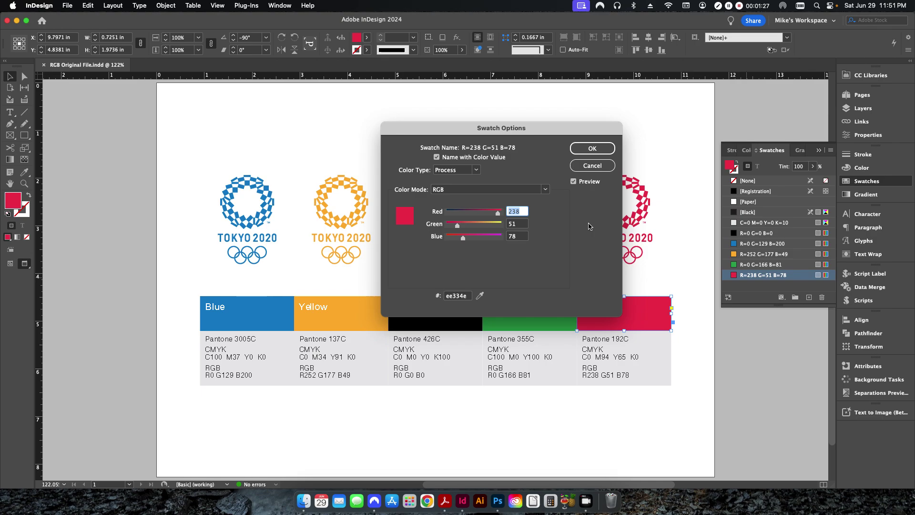
{"action": "left_click", "coordinate": [588, 148]}
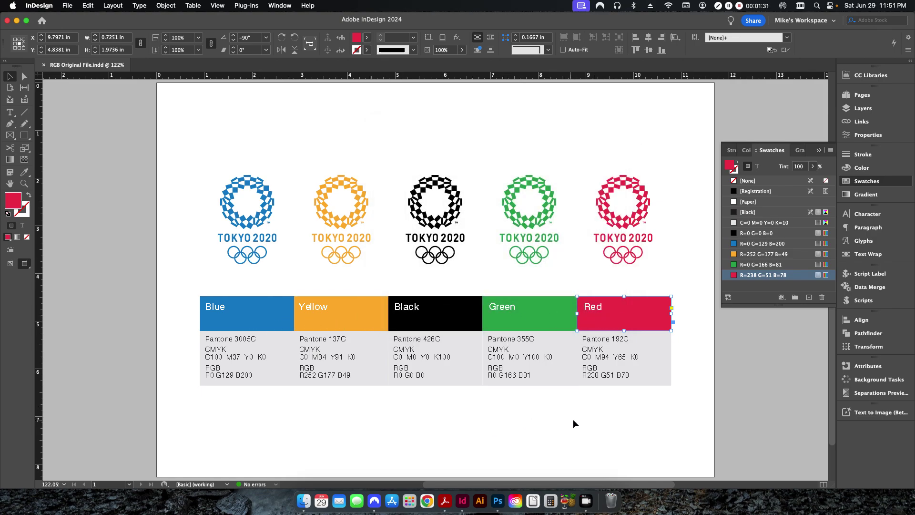
{"action": "left_click", "coordinate": [701, 334]}
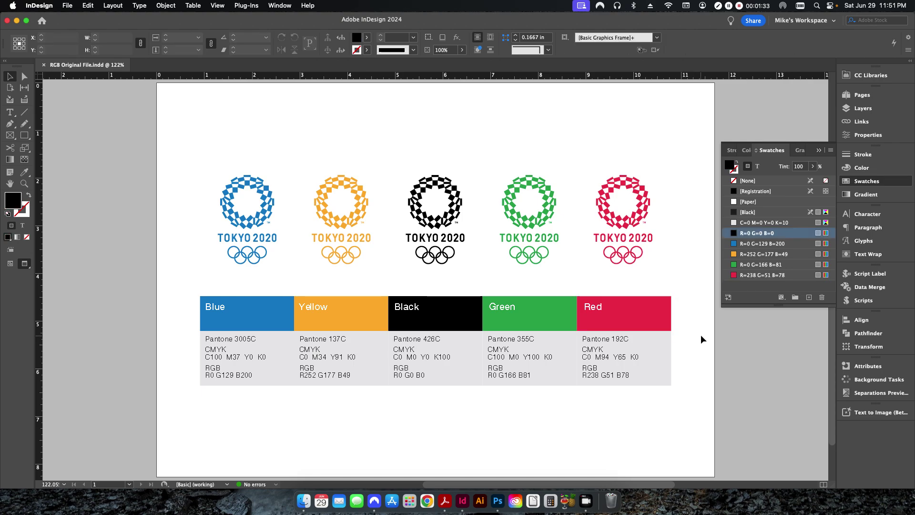
{"action": "left_click", "coordinate": [68, 5]}
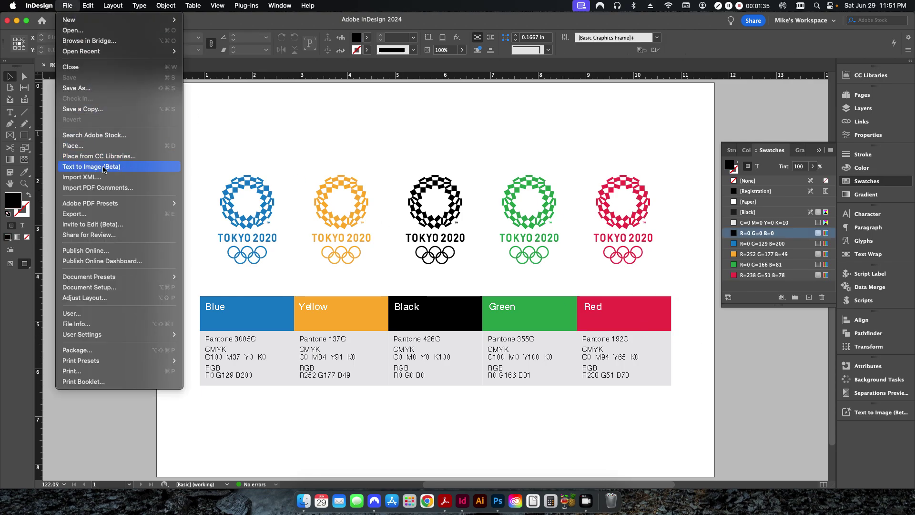
- Export RGB Original File.pdf as Adobe PDF (Print), Press Quality, destination Document RGB – sRGB
{"action": "left_click", "coordinate": [94, 215]}
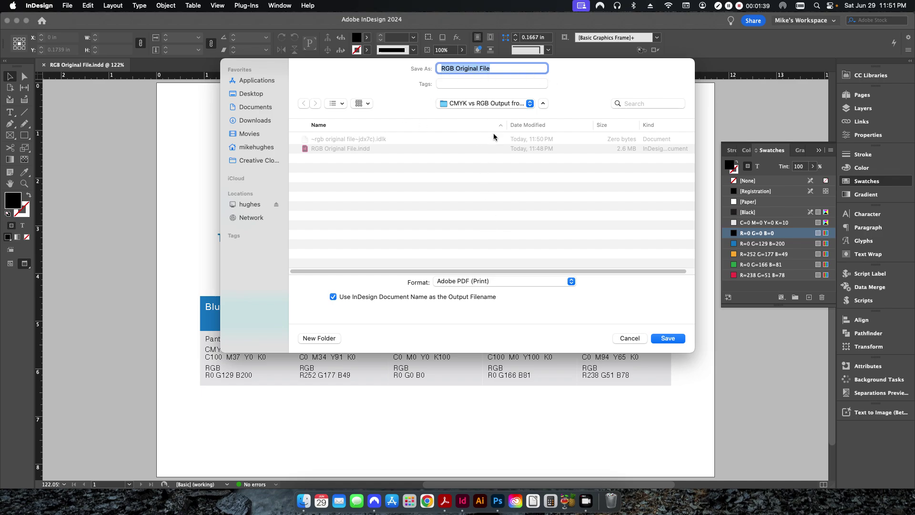
{"action": "left_click", "coordinate": [669, 339]}
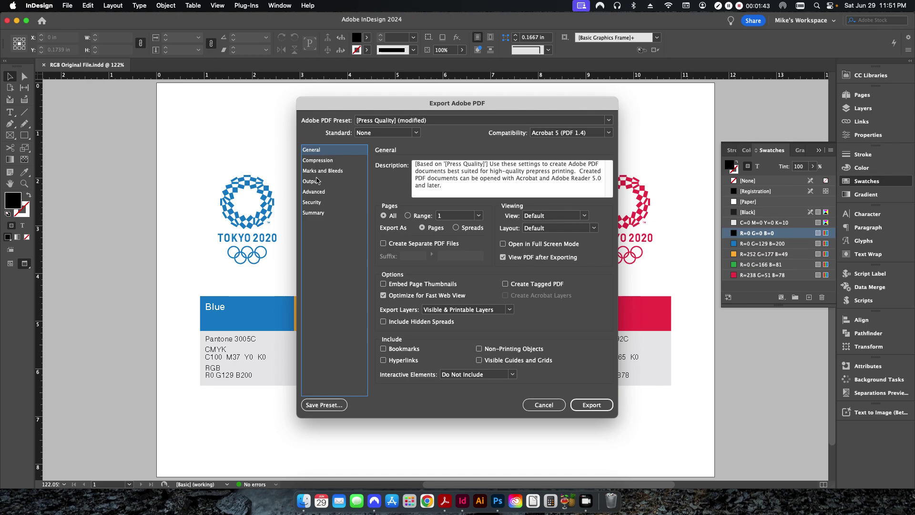
{"action": "left_click", "coordinate": [317, 181]}
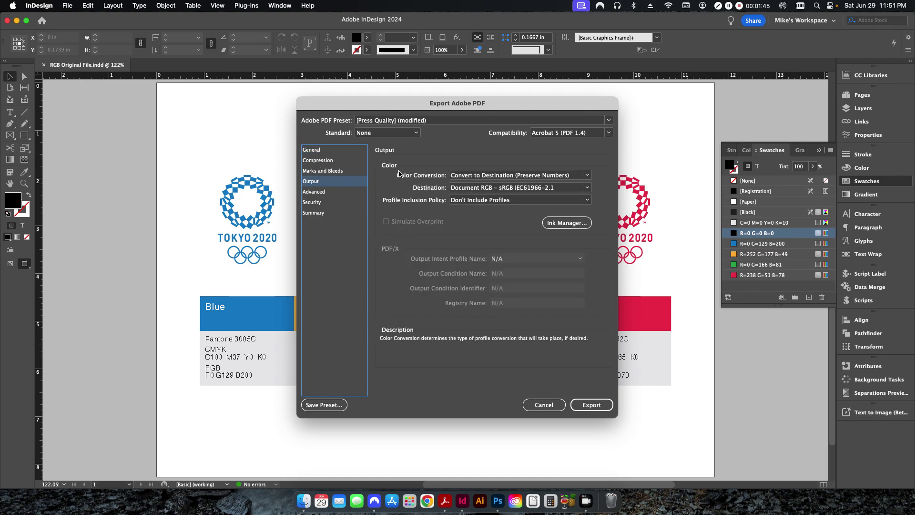
{"action": "left_click", "coordinate": [472, 190]}
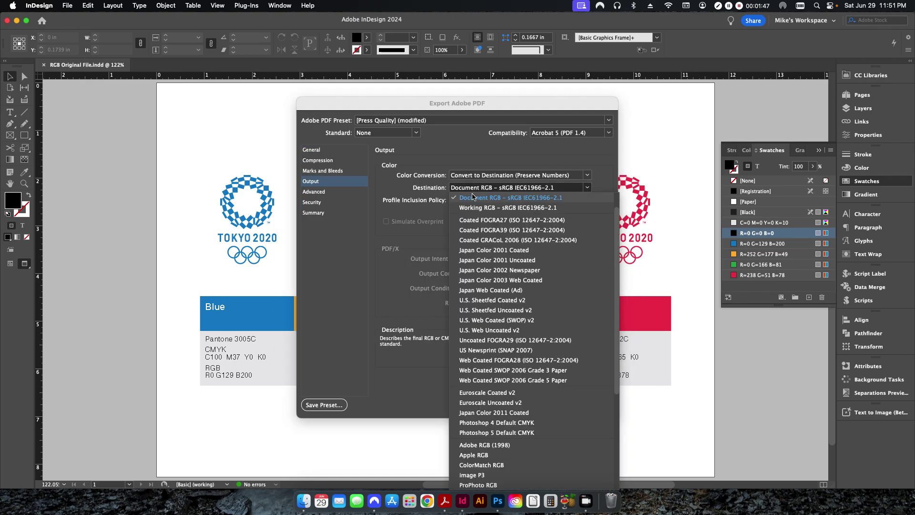
{"action": "left_click", "coordinate": [472, 199]}
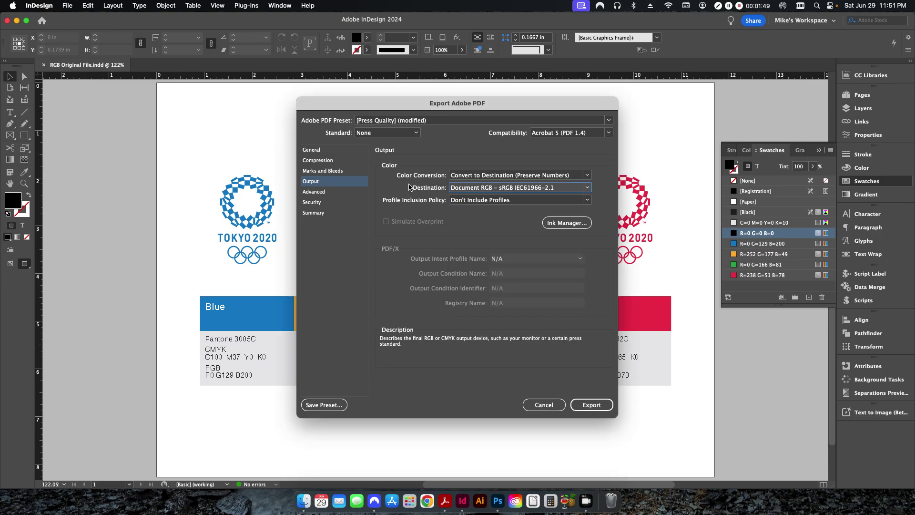
{"action": "left_click", "coordinate": [386, 120]}
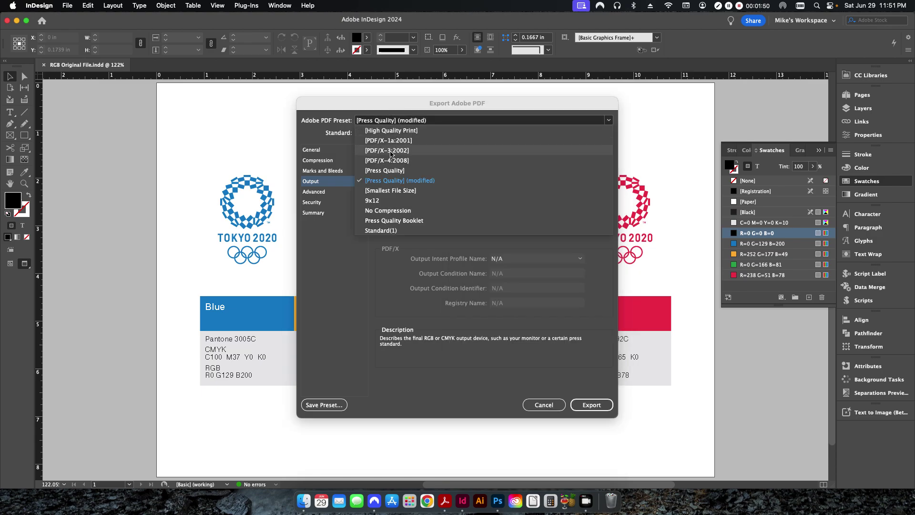
{"action": "left_click", "coordinate": [429, 171]}
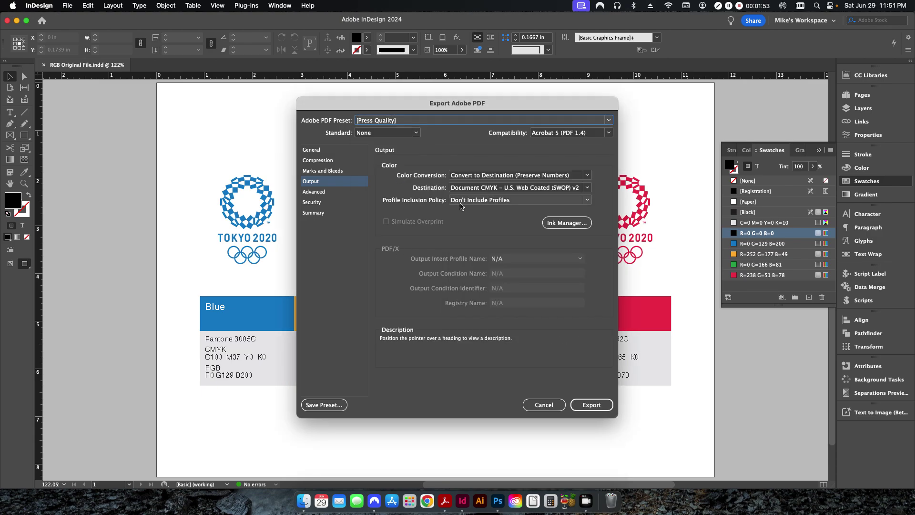
{"action": "left_click", "coordinate": [494, 193]}
{"action": "left_click", "coordinate": [486, 220]}
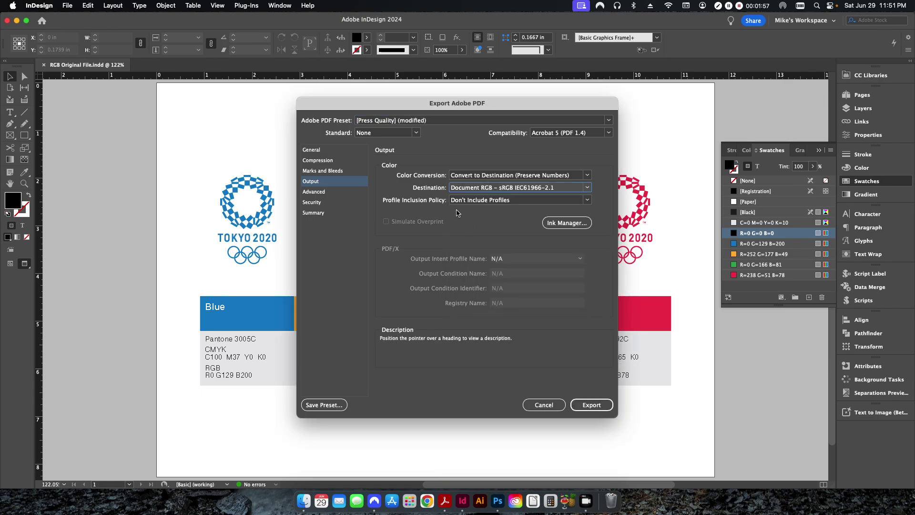
{"action": "left_click", "coordinate": [588, 404]}
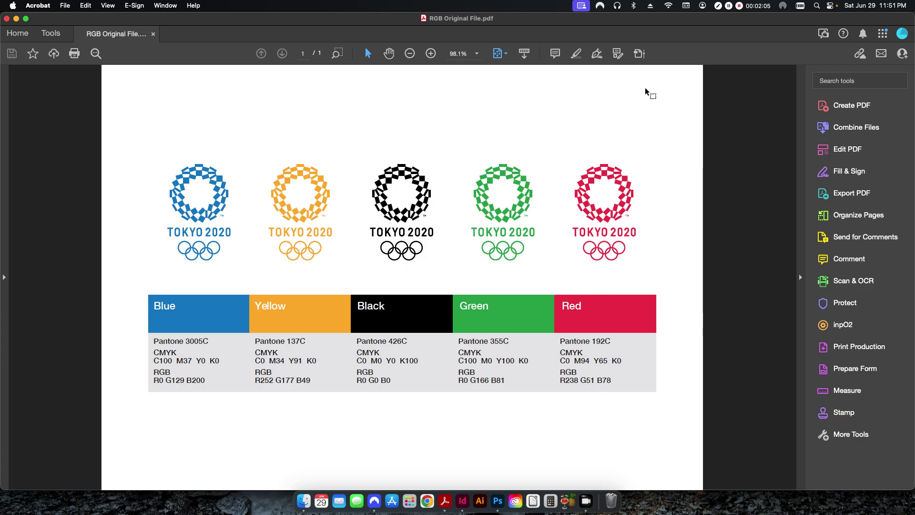
- Open Output Preview and show only CMYK objects, which leaves the page blank
{"action": "left_click", "coordinate": [639, 54]}
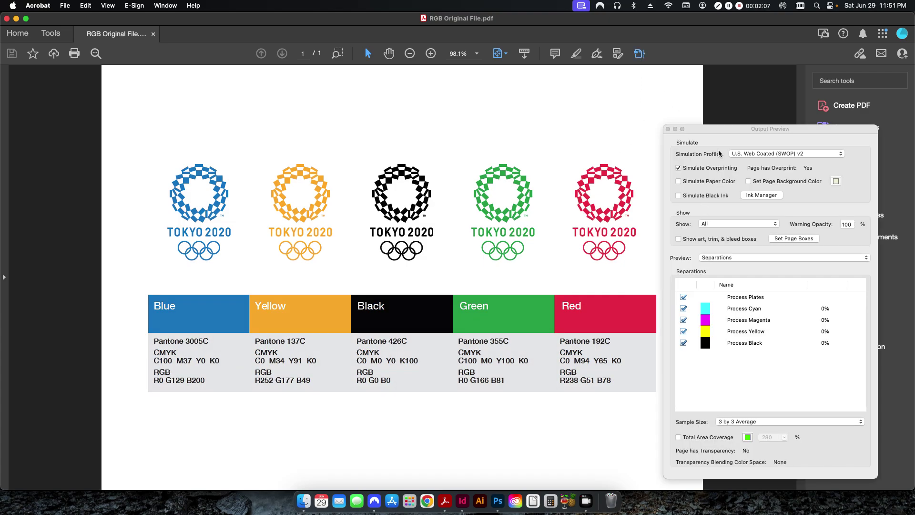
{"action": "mouse_move", "coordinate": [670, 130]}
{"action": "left_mouse_down"}
{"action": "mouse_move", "coordinate": [608, 115]}
{"action": "mouse_move", "coordinate": [700, 107]}
{"action": "left_mouse_up"}
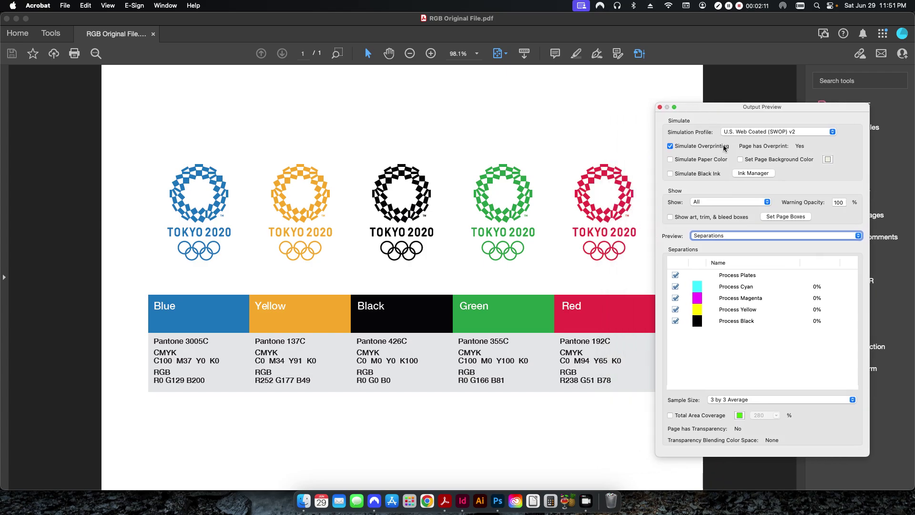
{"action": "mouse_move", "coordinate": [612, 328]}
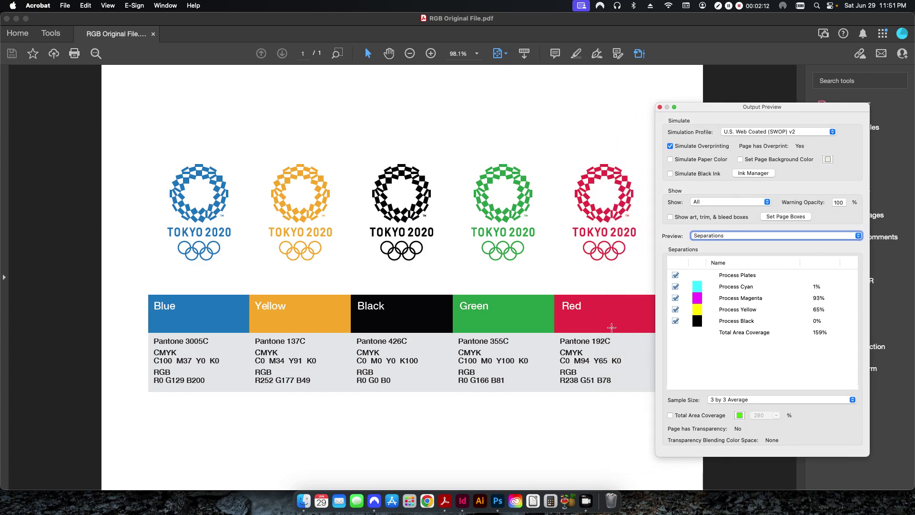
{"action": "left_click", "coordinate": [704, 204]}
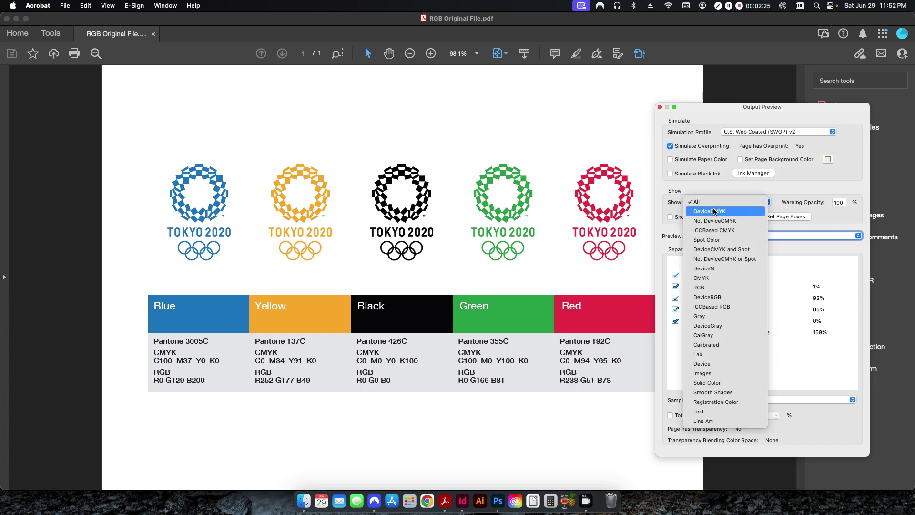
{"action": "left_click", "coordinate": [710, 279]}
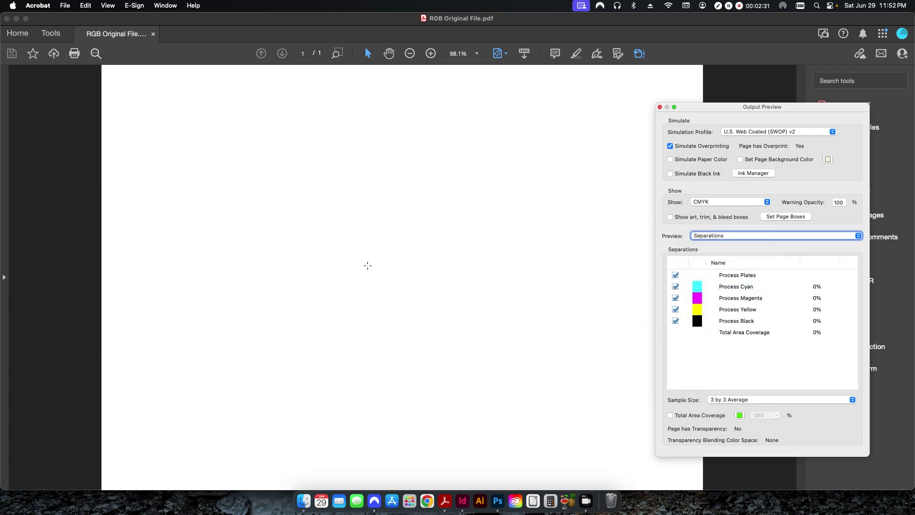
- Switch Show between RGB and CMYK to confirm all artwork is RGB, then close the preview
{"action": "left_click", "coordinate": [707, 202]}
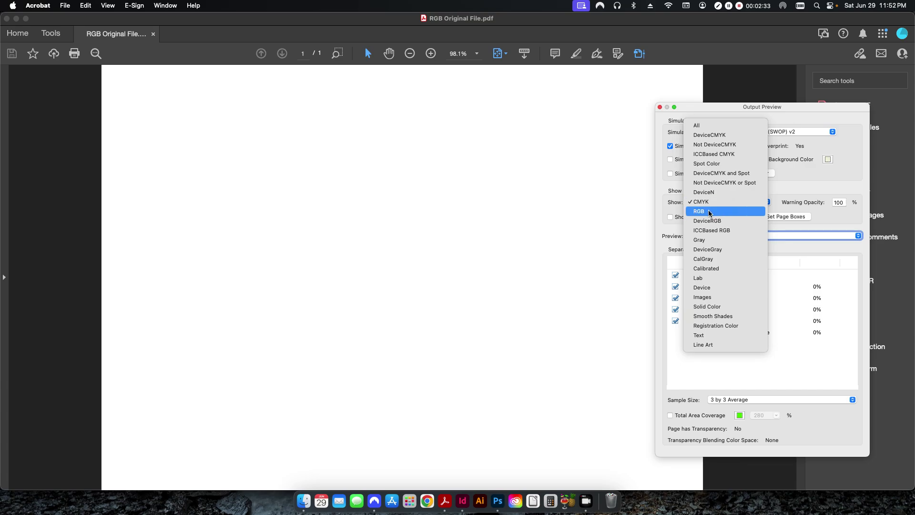
{"action": "left_click", "coordinate": [710, 212]}
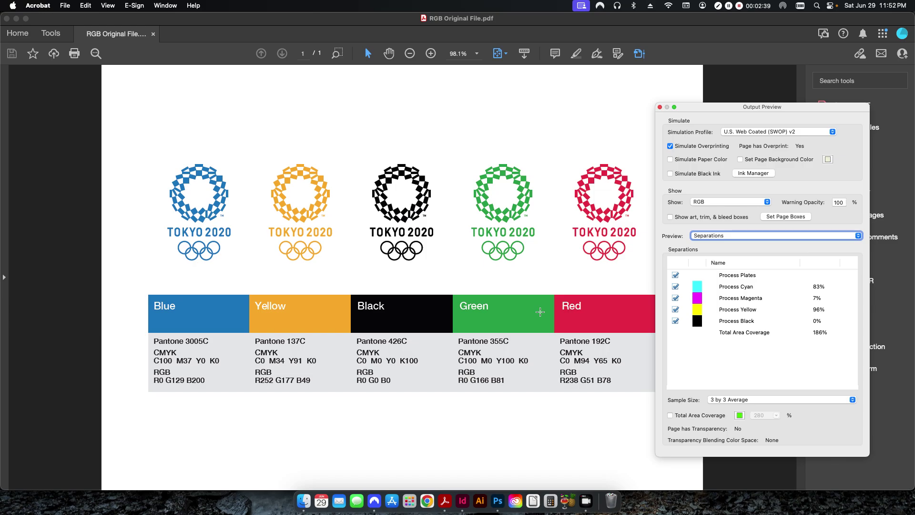
{"action": "left_click", "coordinate": [718, 202]}
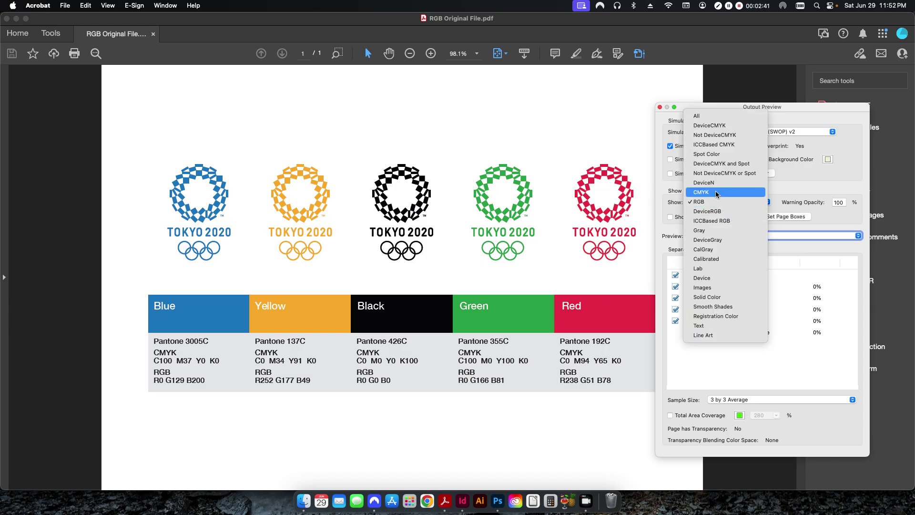
{"action": "left_click", "coordinate": [717, 194]}
{"action": "left_click", "coordinate": [709, 204]}
{"action": "left_click", "coordinate": [725, 212]}
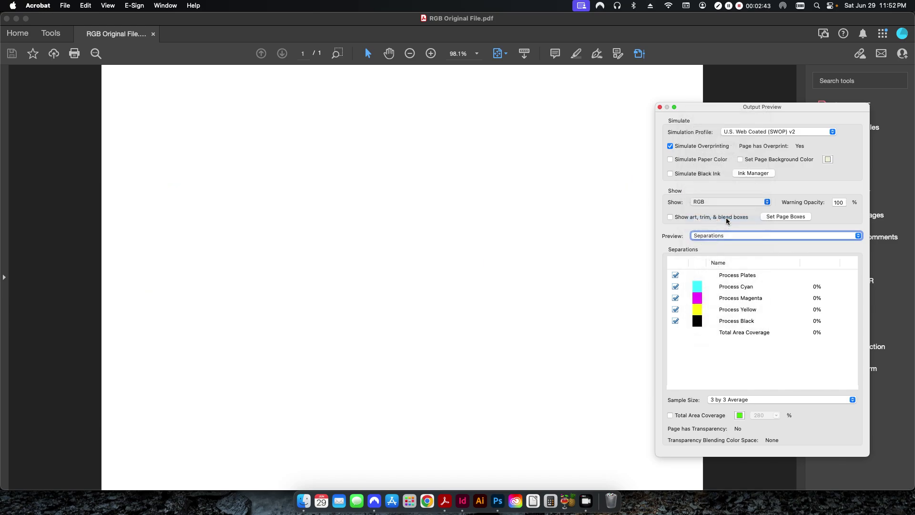
{"action": "left_click", "coordinate": [660, 107]}
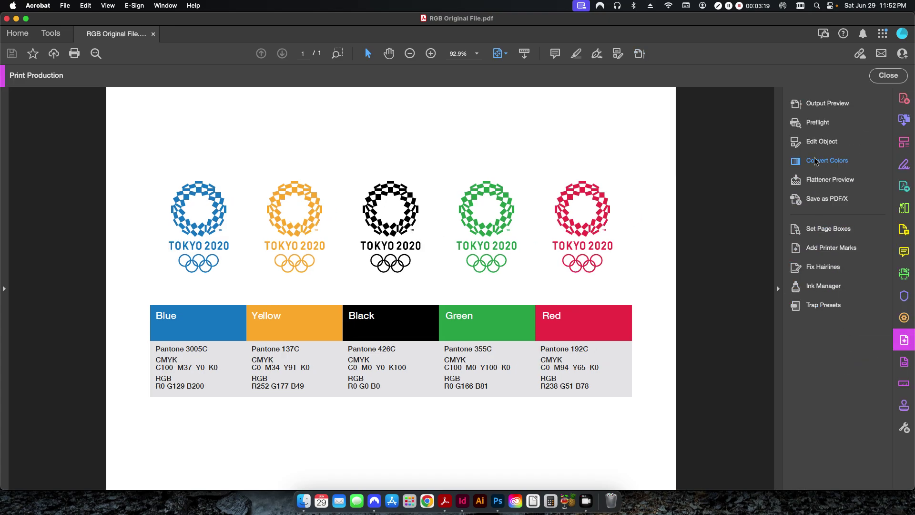
- Open the Preflight window from the Print Production tools
{"action": "left_click", "coordinate": [818, 127]}
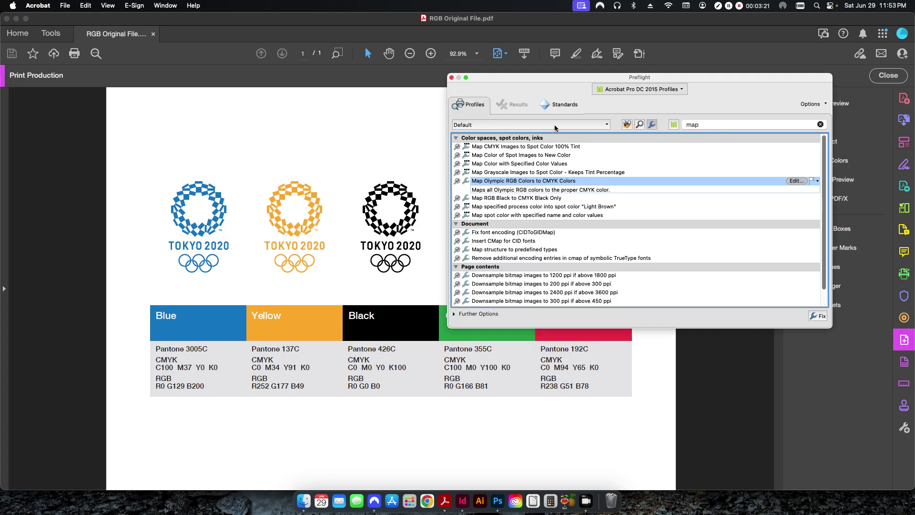
- Run the Convert to CMYK only (SWOP) profile's fix and save the result as CMYK Converted.pdf
{"action": "left_click", "coordinate": [627, 125]}
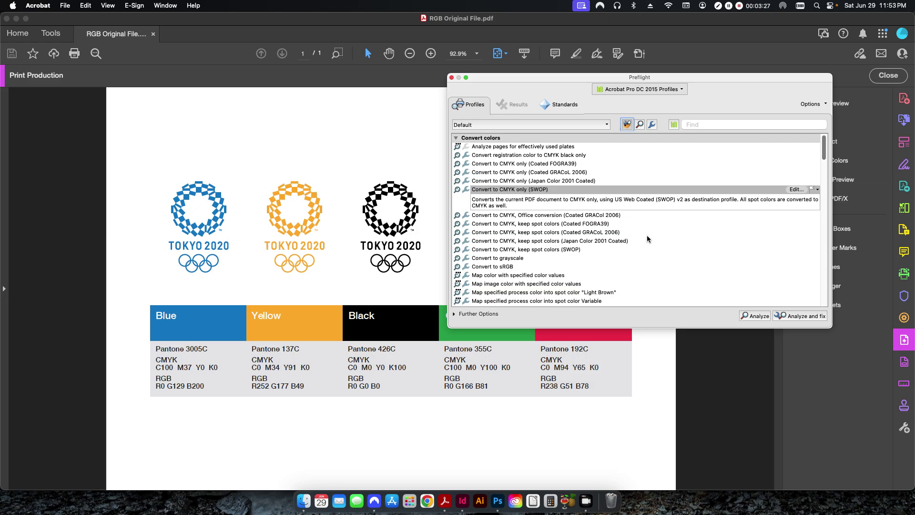
{"action": "left_click", "coordinate": [790, 318]}
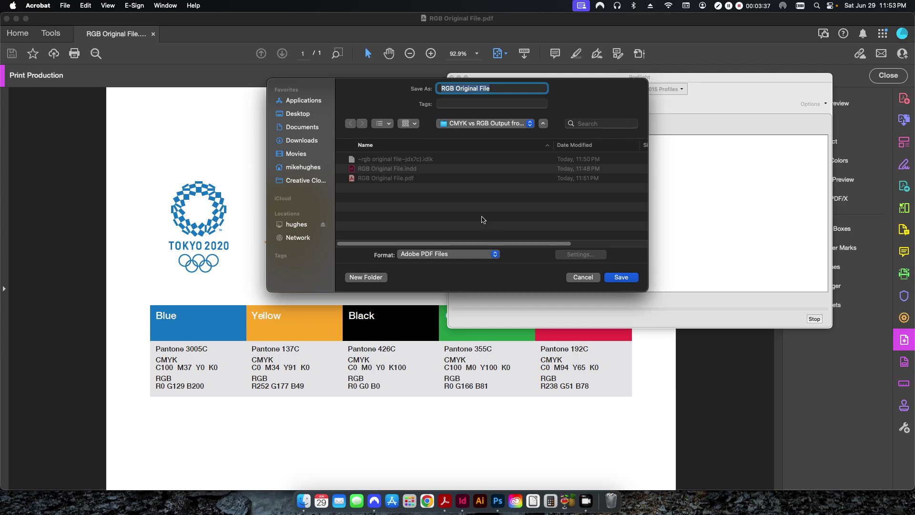
{"action": "type", "text": "CMYK Converted"}
{"action": "left_click", "coordinate": [626, 279]}
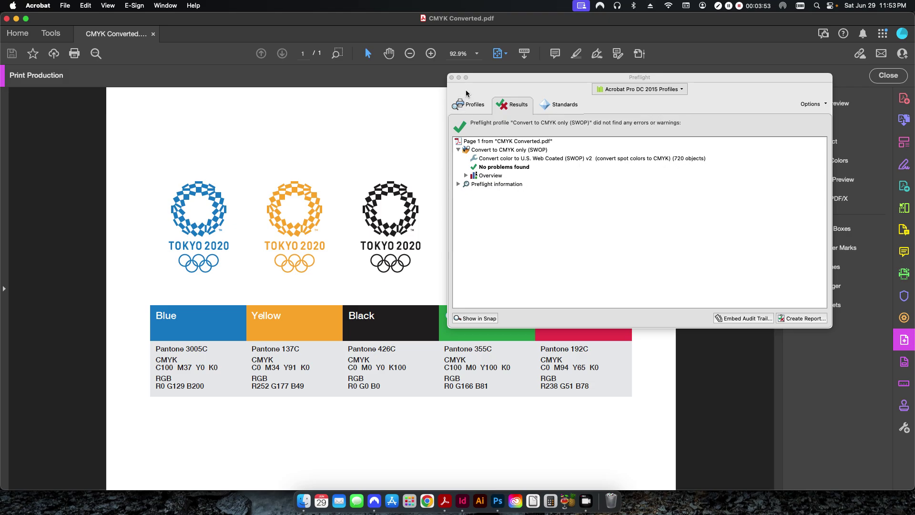
- In Output Preview, show RGB only to find a blank page, then show CMYK only
{"action": "left_click", "coordinate": [452, 77]}
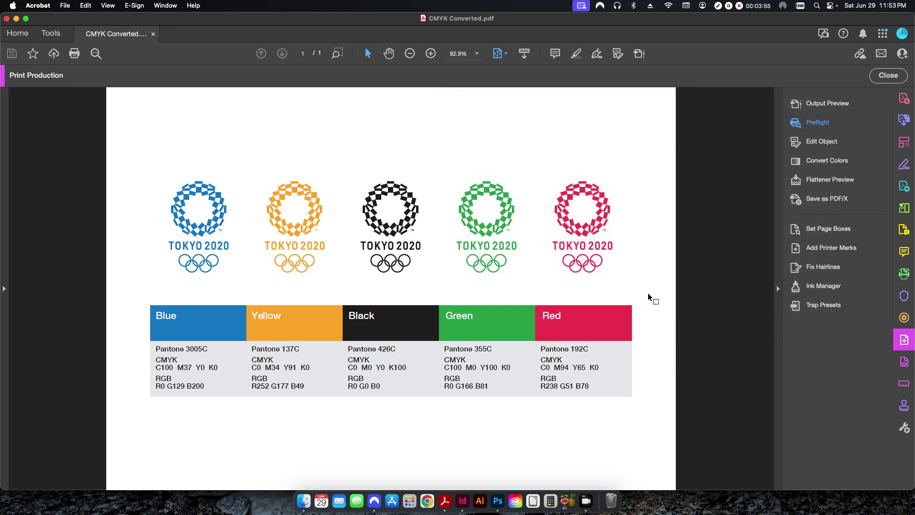
{"action": "left_click", "coordinate": [640, 53]}
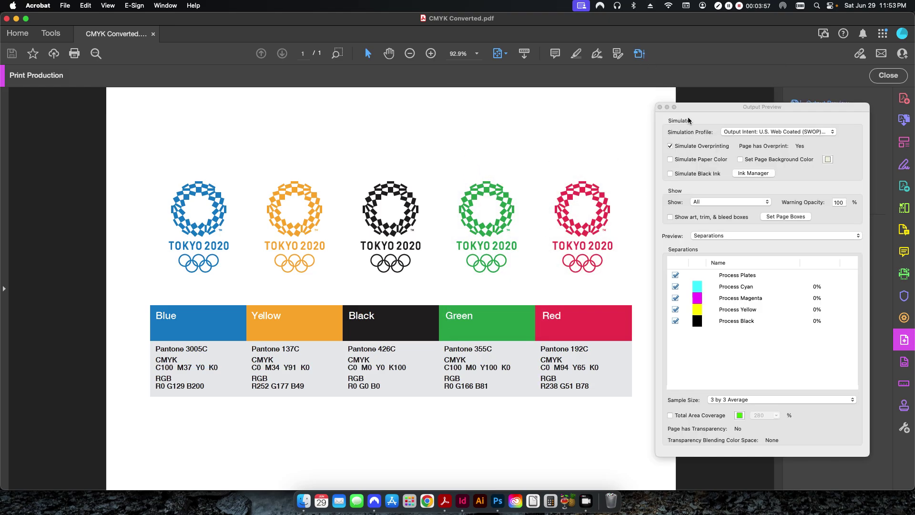
{"action": "left_click", "coordinate": [724, 202]}
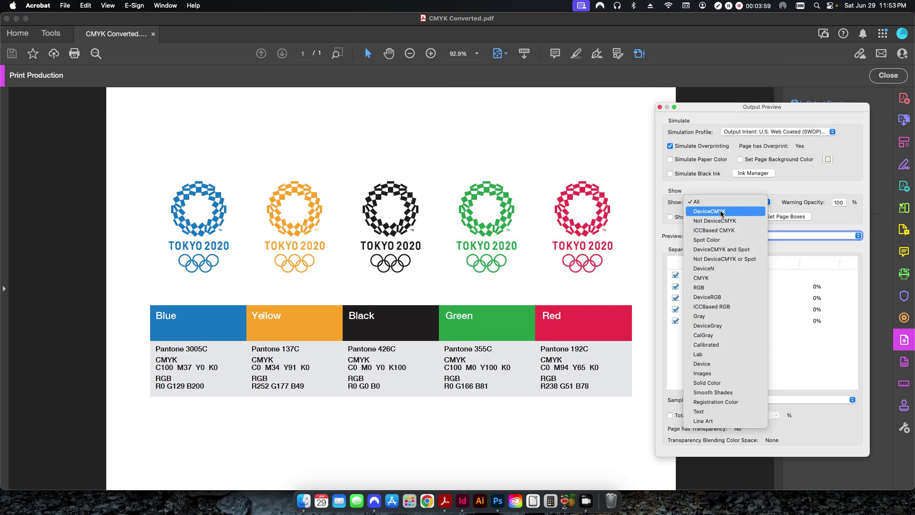
{"action": "left_click", "coordinate": [727, 286]}
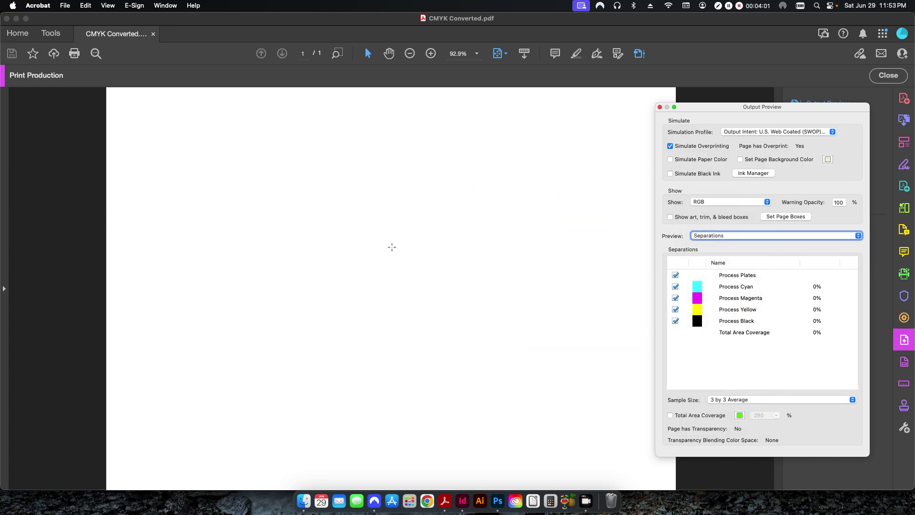
{"action": "left_click", "coordinate": [723, 203]}
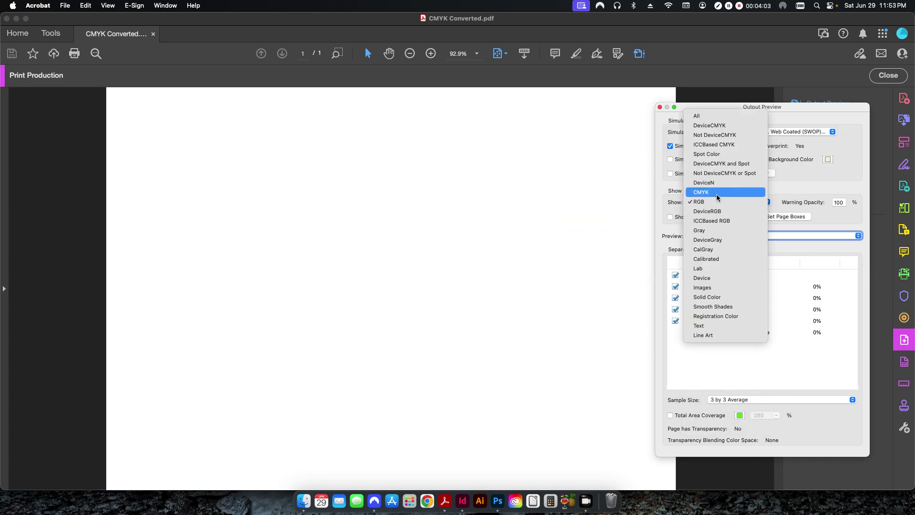
{"action": "left_click", "coordinate": [720, 189]}
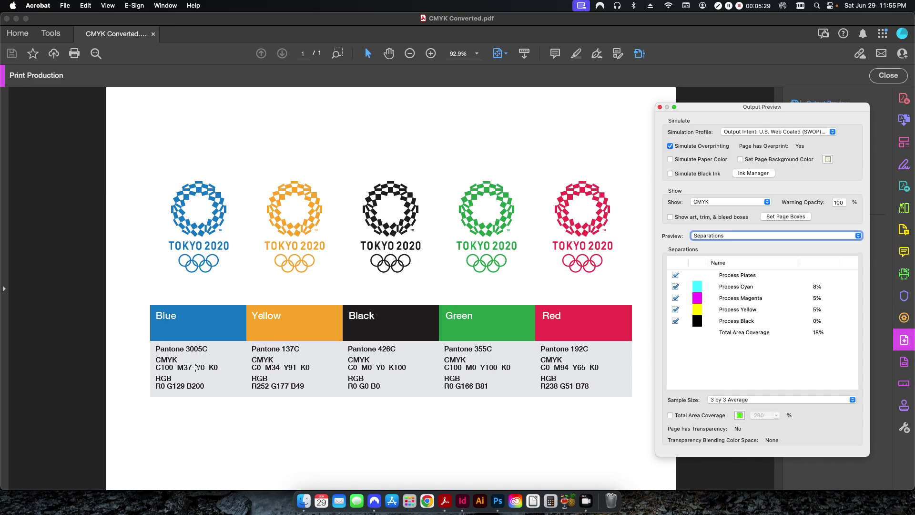
- Close Output Preview after seeing every logo and colour bar displayed as CMYK
{"action": "left_click", "coordinate": [661, 107]}
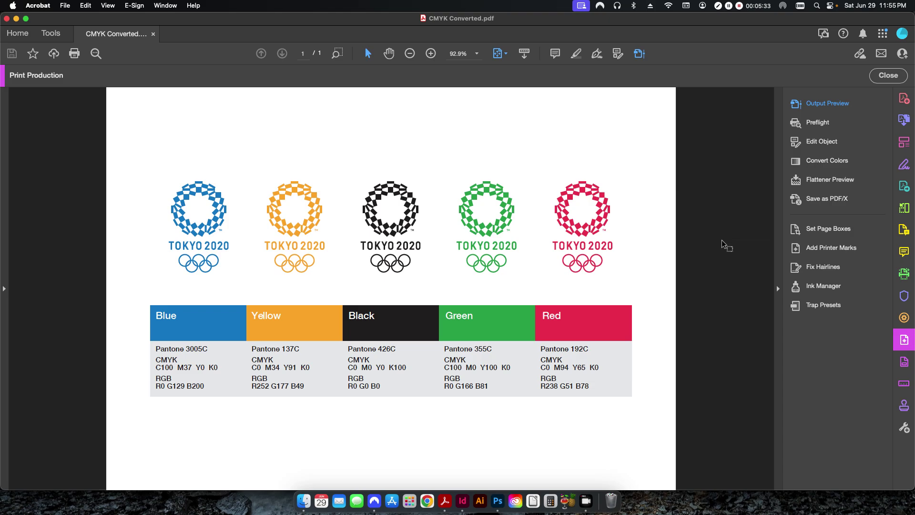
- Close CMYK Converted.pdf, check InDesign's blue swatch is R=0 G=129 B=200, then hide InDesign
{"action": "key", "text": "super+w"}
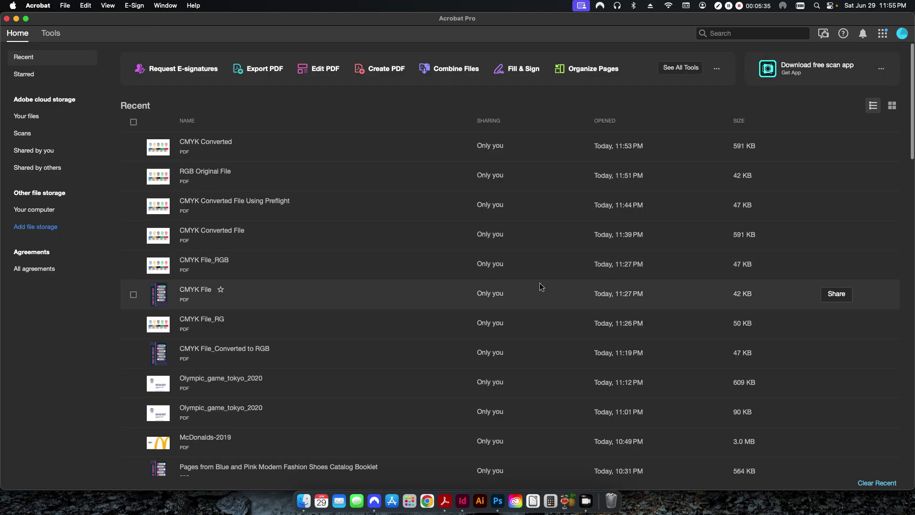
{"action": "key", "text": "super+Tab"}
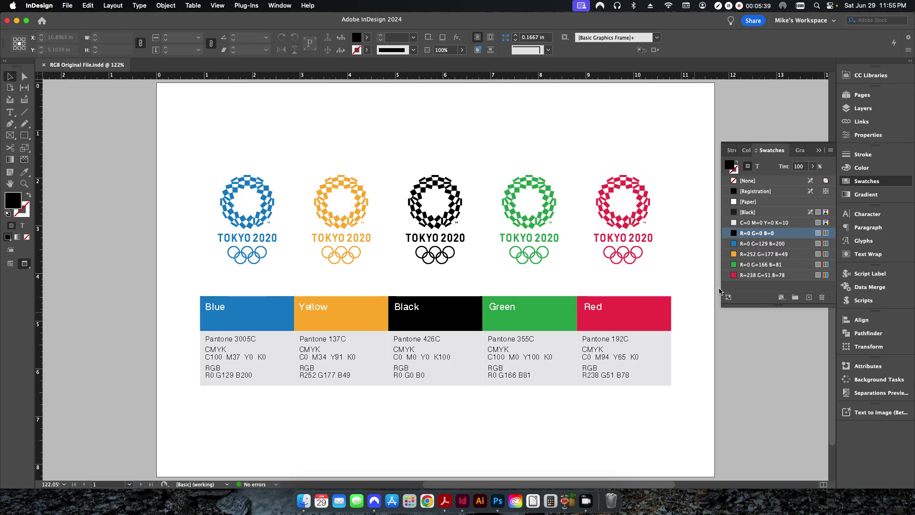
{"action": "double_click", "coordinate": [755, 244]}
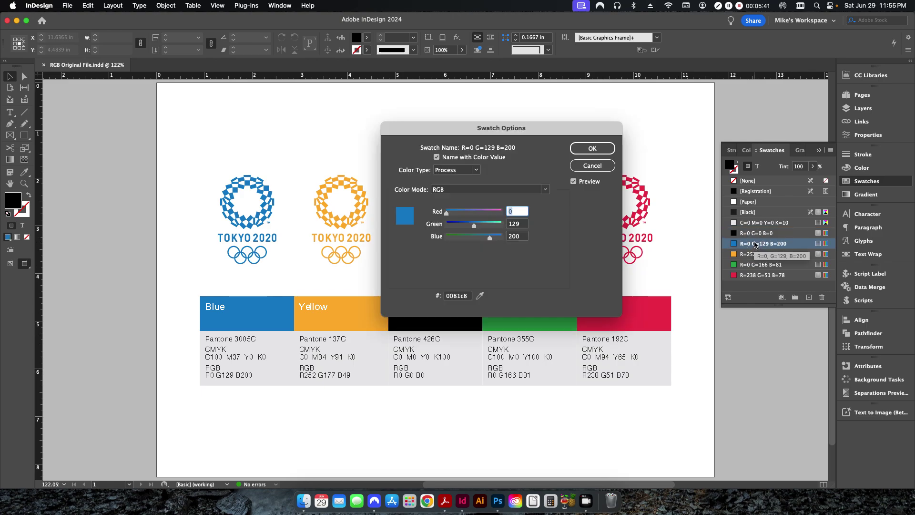
{"action": "left_click", "coordinate": [579, 168]}
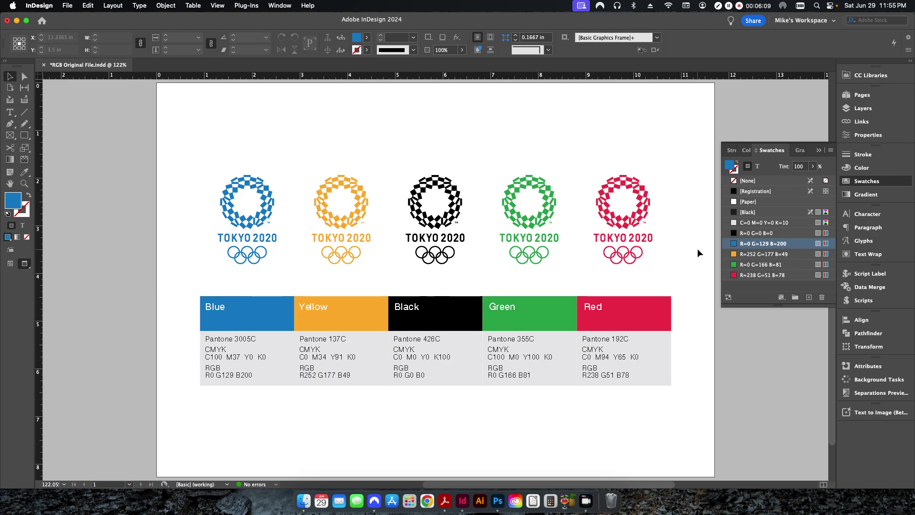
{"action": "key", "text": "super+h"}
{"action": "left_click", "coordinate": [446, 311]}
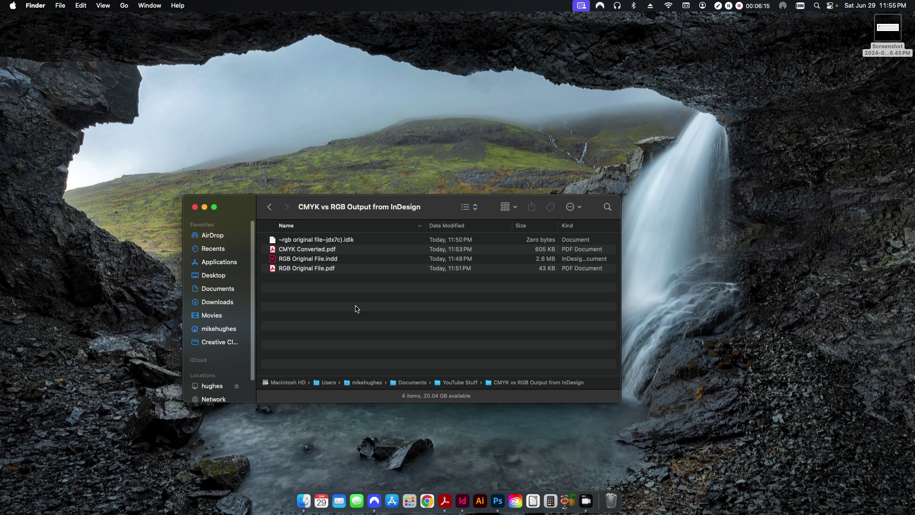
- Reopen RGB Original File.pdf in Acrobat from the Finder folder
{"action": "double_click", "coordinate": [292, 270]}
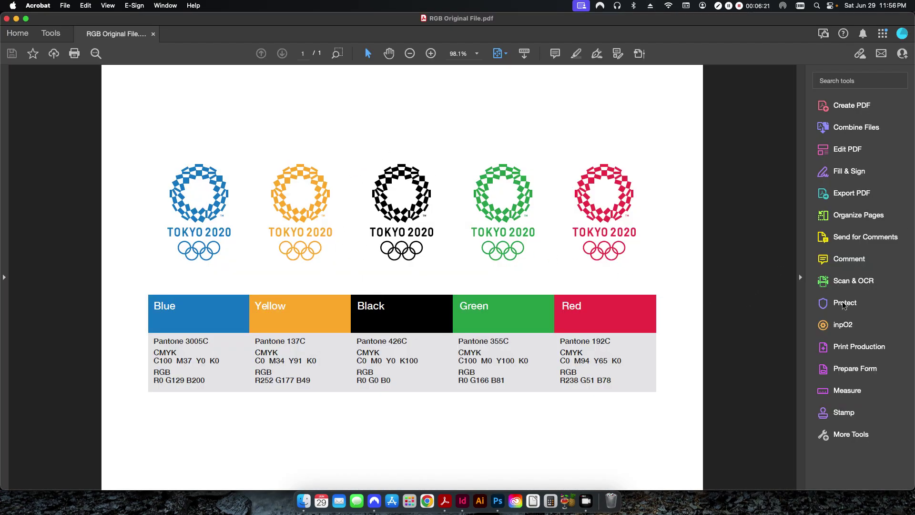
- In Preflight, filter fixups by 'map' and delete the Map Olympic RGB Colors to CMYK Colors fixup
{"action": "left_click", "coordinate": [851, 347]}
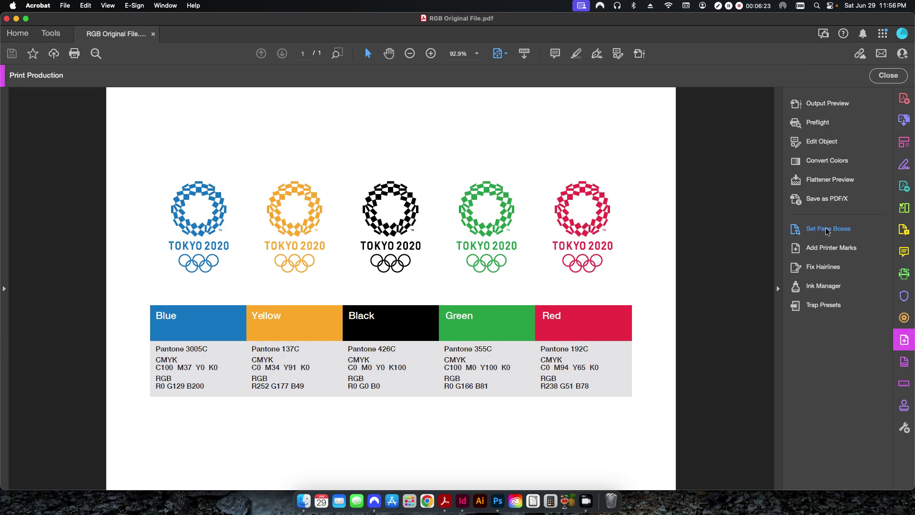
{"action": "left_click", "coordinate": [818, 123]}
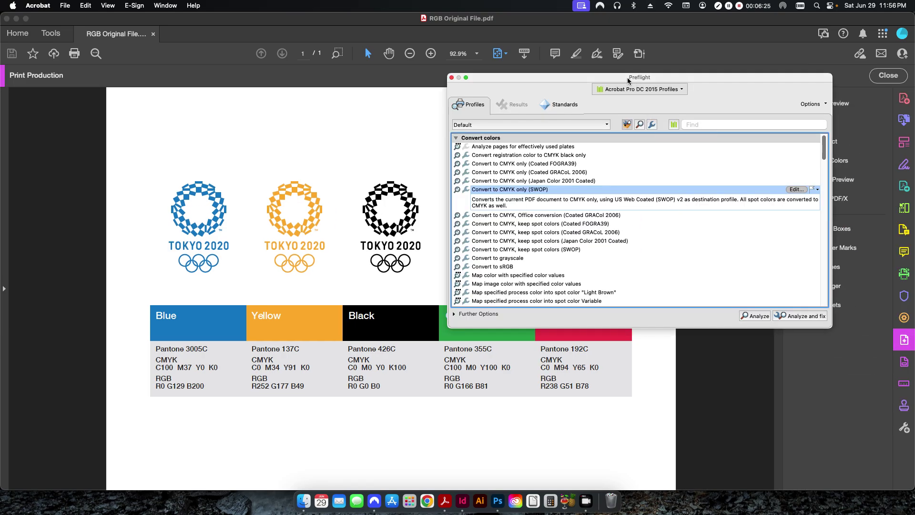
{"action": "left_click_drag", "start_coordinate": [629, 81], "coordinate": [515, 47]}
{"action": "left_click", "coordinate": [539, 90]}
{"action": "type", "text": "map"}
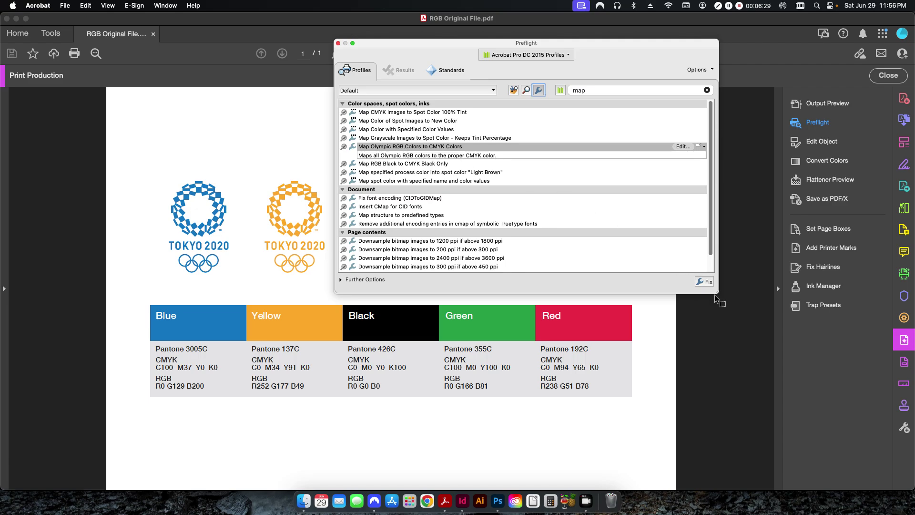
{"action": "left_click", "coordinate": [700, 70]}
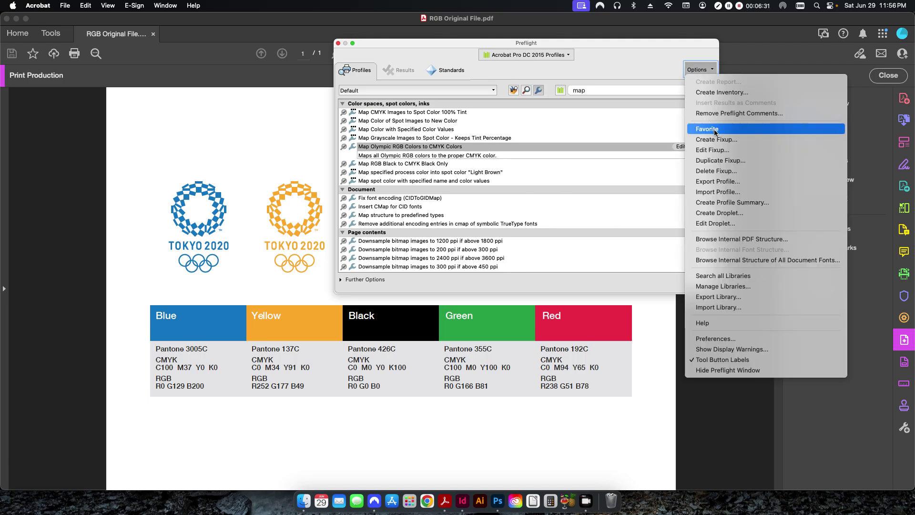
{"action": "left_click", "coordinate": [726, 171]}
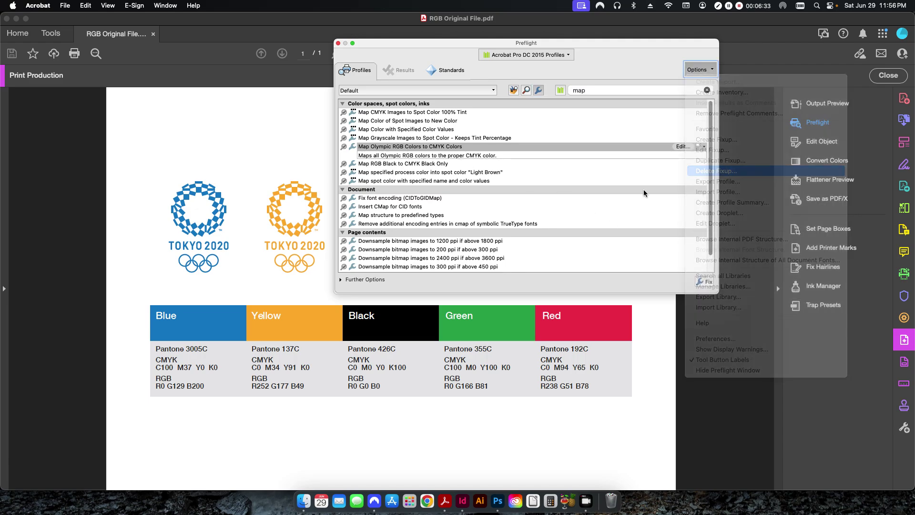
{"action": "left_click", "coordinate": [507, 269]}
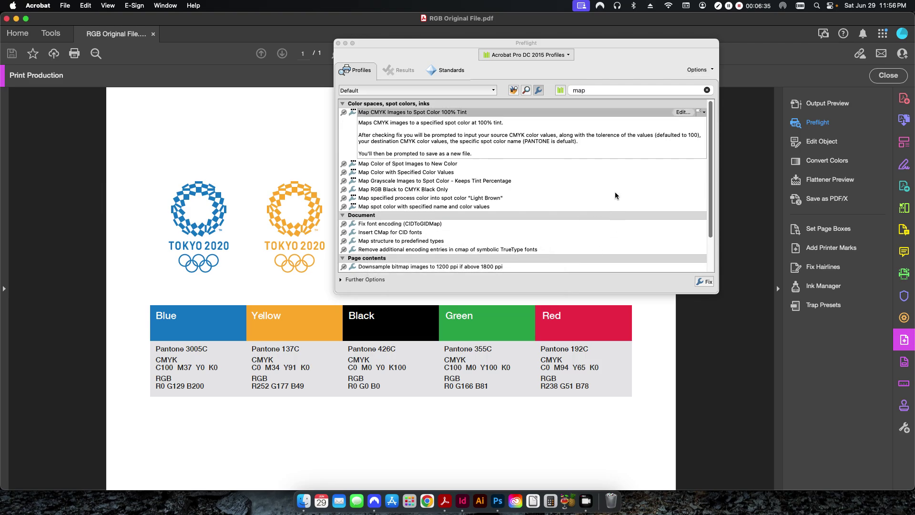
{"action": "left_click", "coordinate": [699, 70]}
- Name the new fixup 'Map Olympic RGB colors to CMYK color' with comment 'Maps RGB to proper CMYK color output.'
{"action": "left_click", "coordinate": [710, 140]}
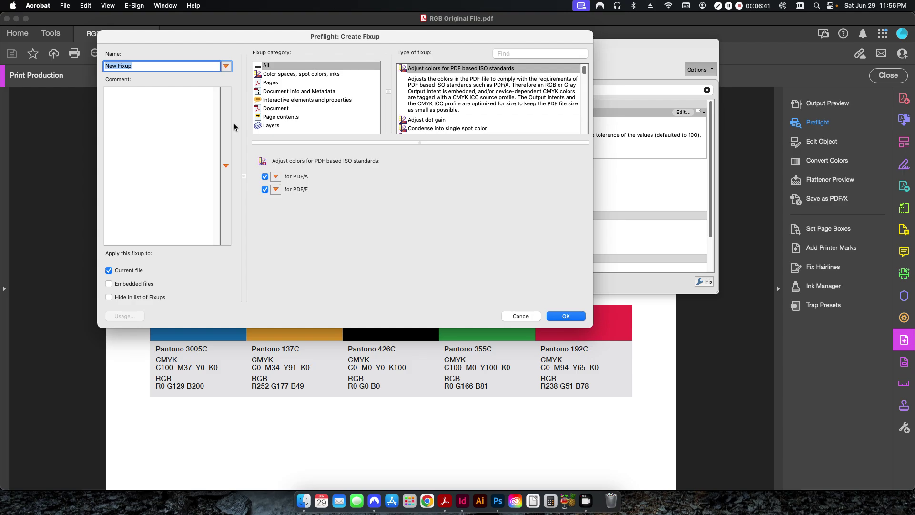
{"action": "type", "text": "Map Olympic RGB col"}
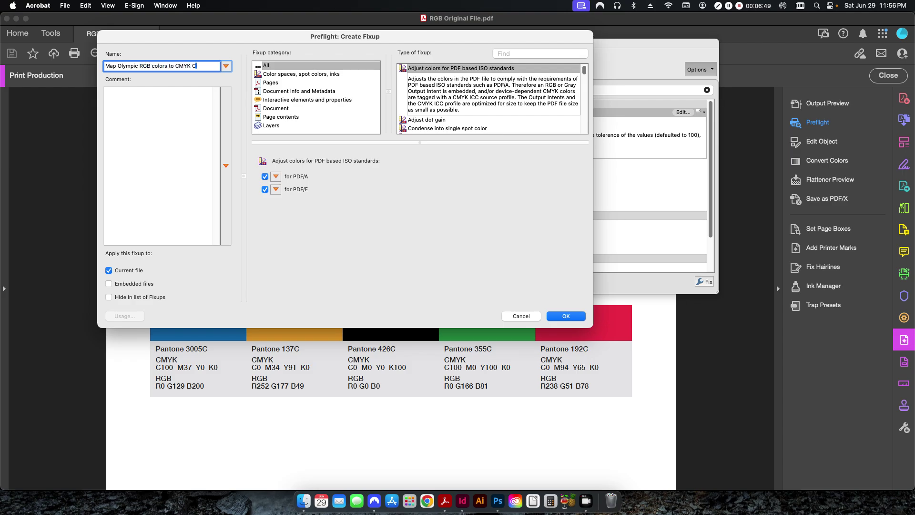
{"action": "type", "text": "or"}
{"action": "key", "text": "Tab"}
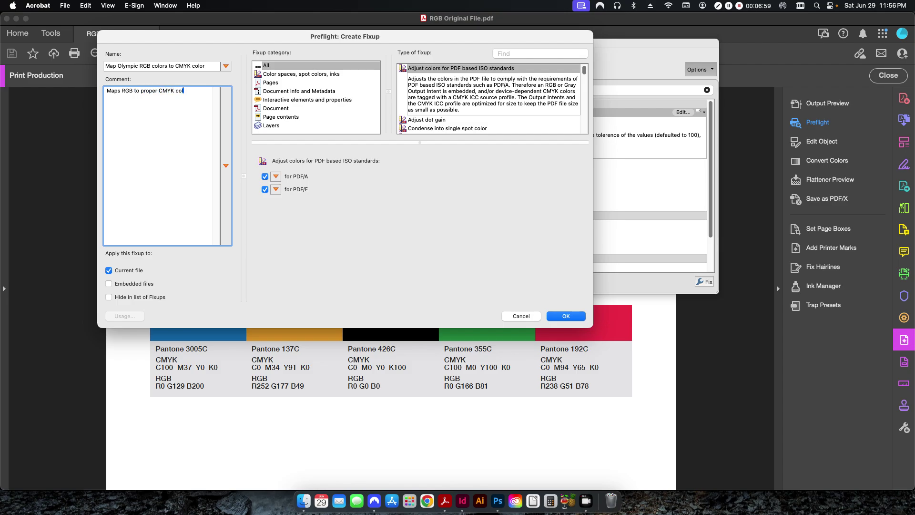
{"action": "type", "text": "or c"}
- Search 'map', pick the Map colors fixup type, and set source color model to RGB (0 ... 255)
{"action": "left_click", "coordinate": [529, 54]}
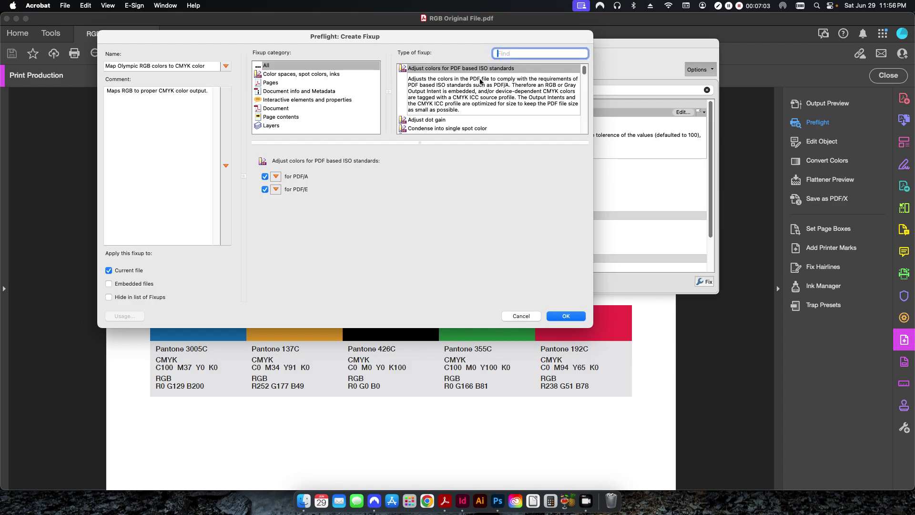
{"action": "type", "text": "map"}
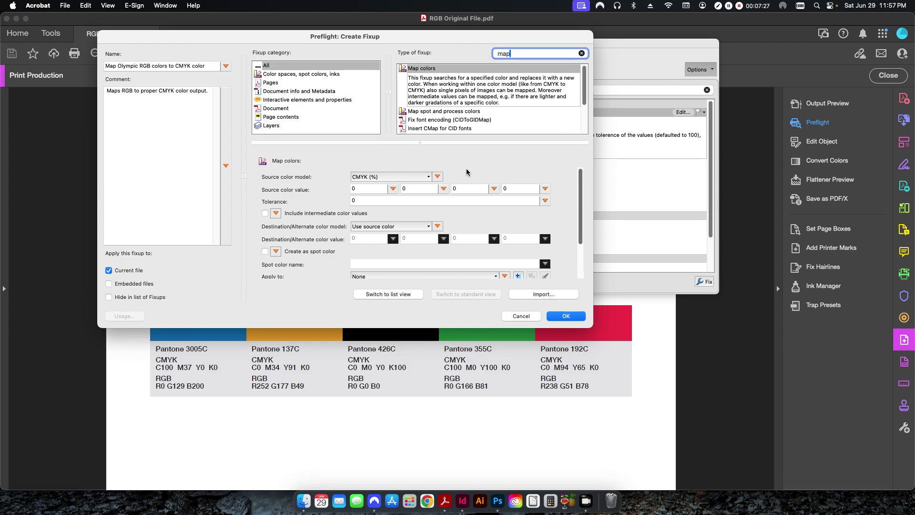
{"action": "left_click", "coordinate": [426, 177]}
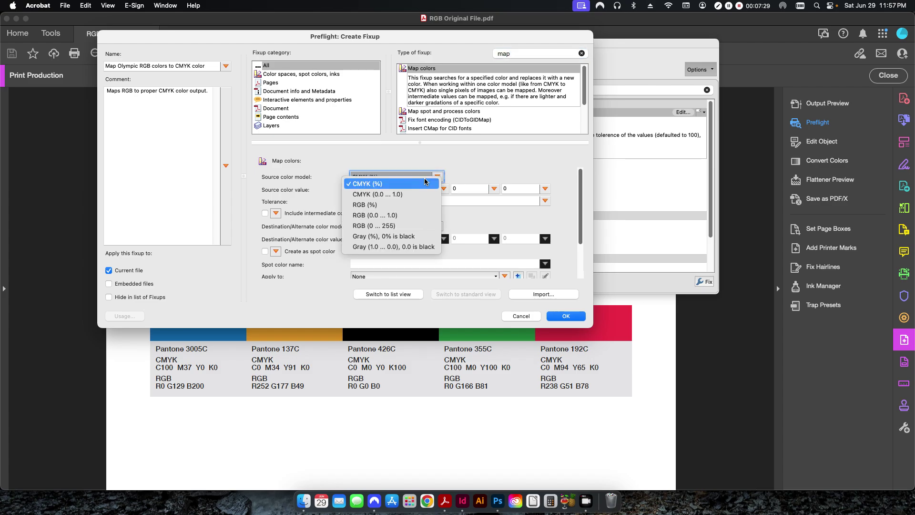
{"action": "left_click", "coordinate": [405, 226]}
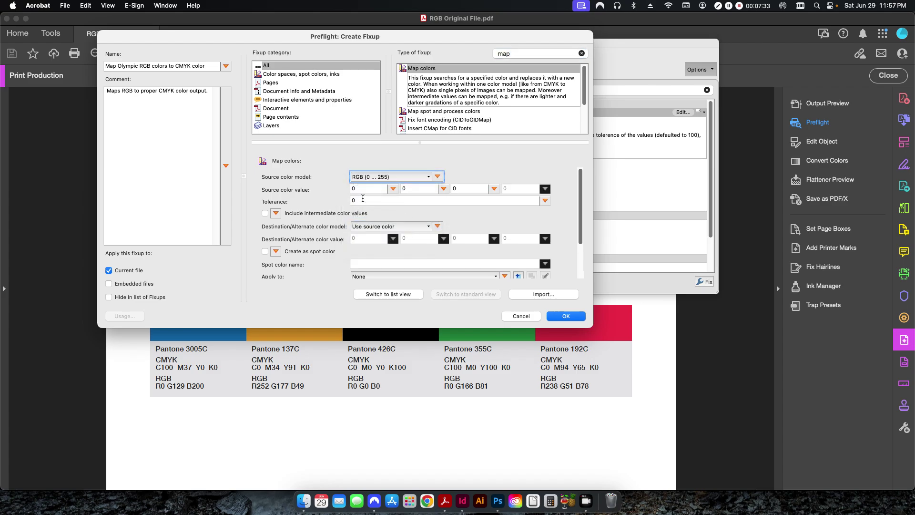
{"action": "left_click", "coordinate": [376, 177]}
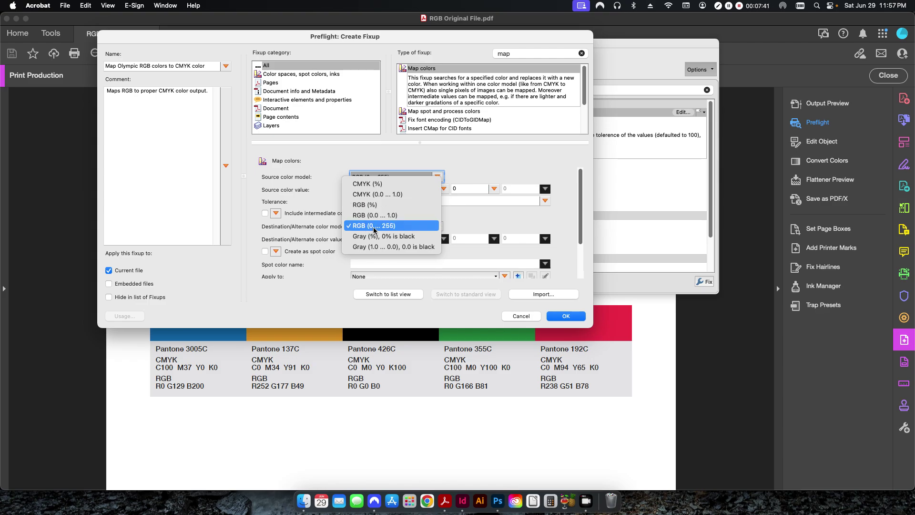
{"action": "left_click", "coordinate": [388, 226]}
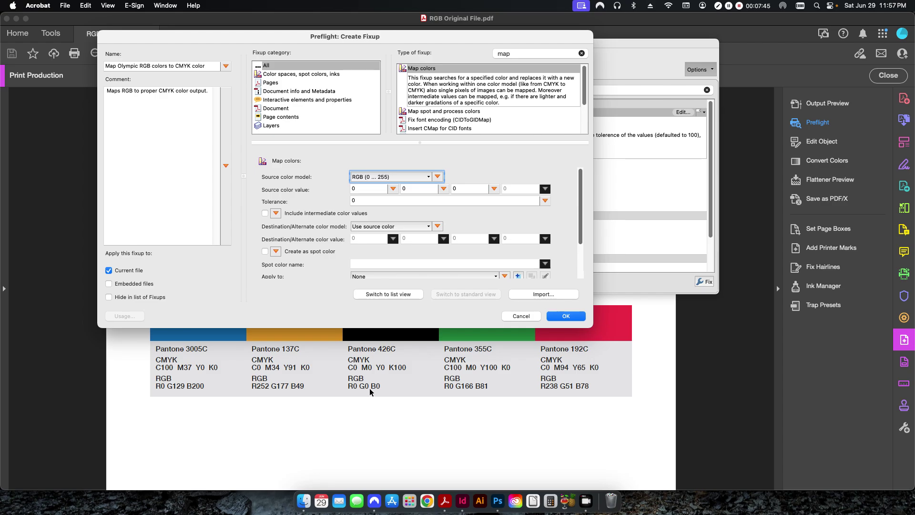
{"action": "left_click", "coordinate": [359, 191]}
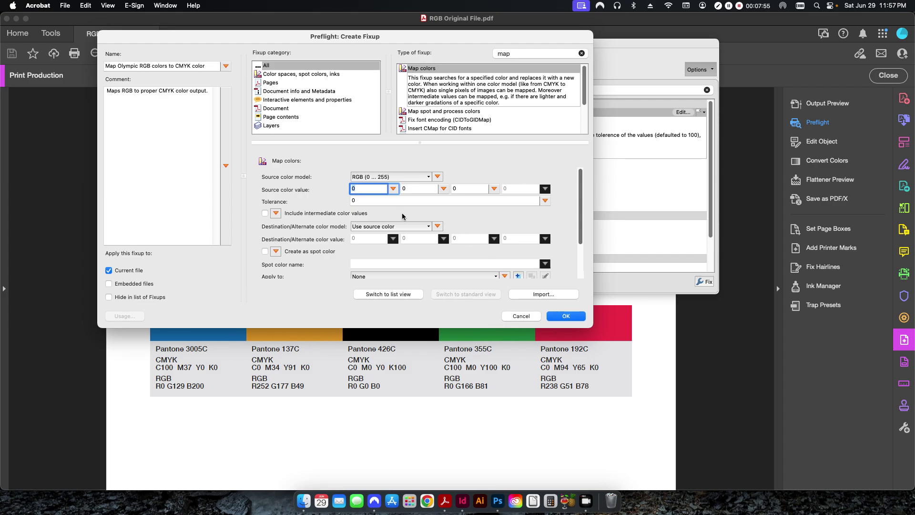
- Enter the source RGB values 0/129/200
{"action": "type", "text": "0"}
{"action": "key", "text": "Tab"}
{"action": "type", "text": "12"}
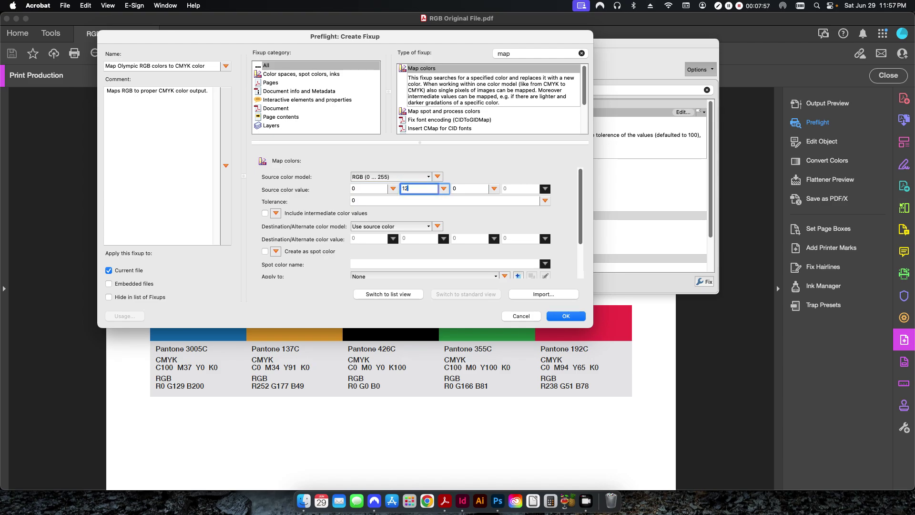
{"action": "type", "text": "9"}
{"action": "key", "text": "Tab"}
{"action": "type", "text": "2"}
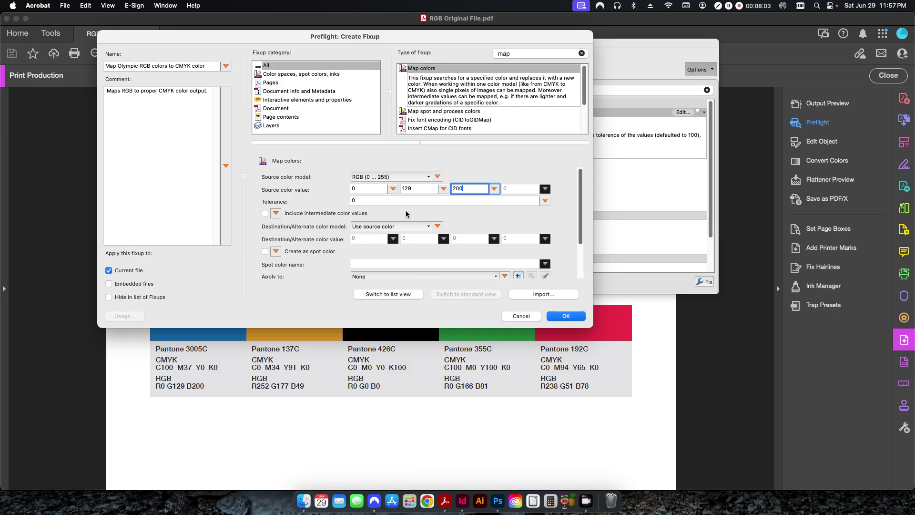
- Set the destination to CMYK (%) 100/37/0/0
{"action": "left_click", "coordinate": [421, 227]}
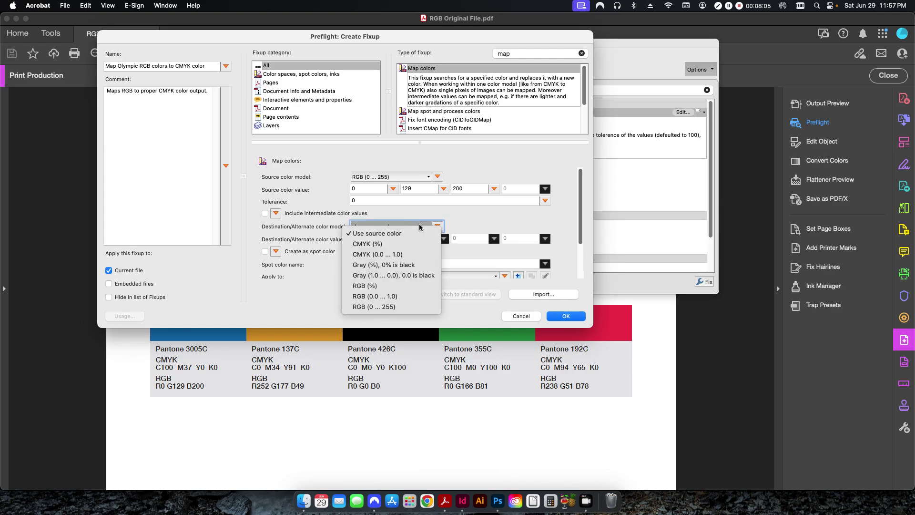
{"action": "left_click", "coordinate": [376, 244]}
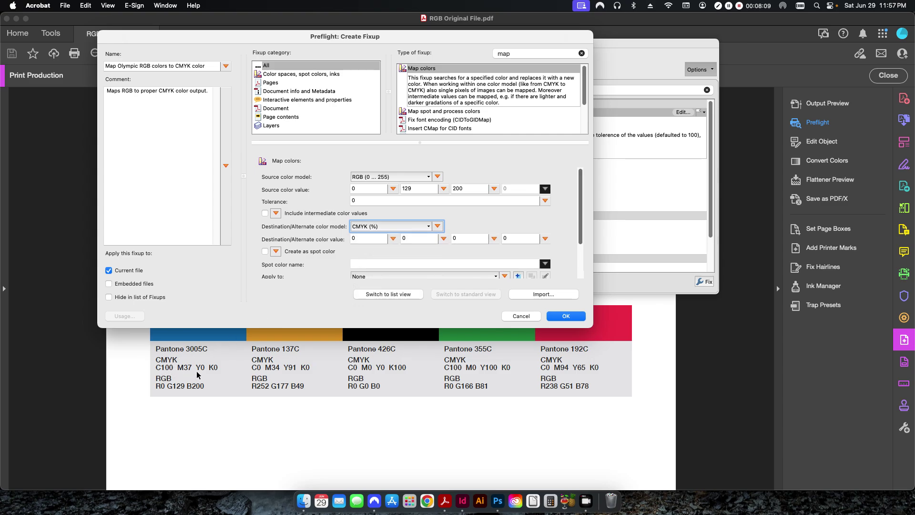
{"action": "left_click", "coordinate": [371, 240]}
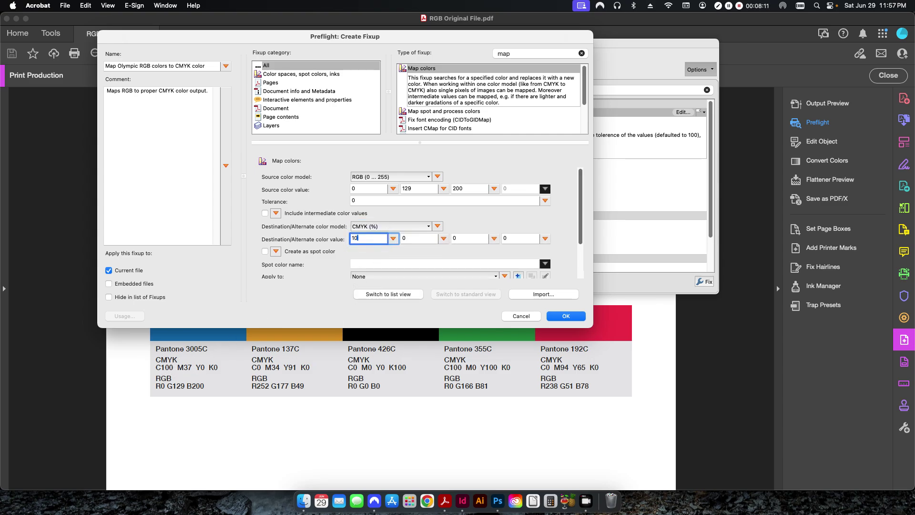
{"action": "type", "text": "100"}
{"action": "key", "text": "Tab"}
{"action": "type", "text": "37"}
{"action": "key", "text": "Tab"}
{"action": "key", "text": "Tab"}
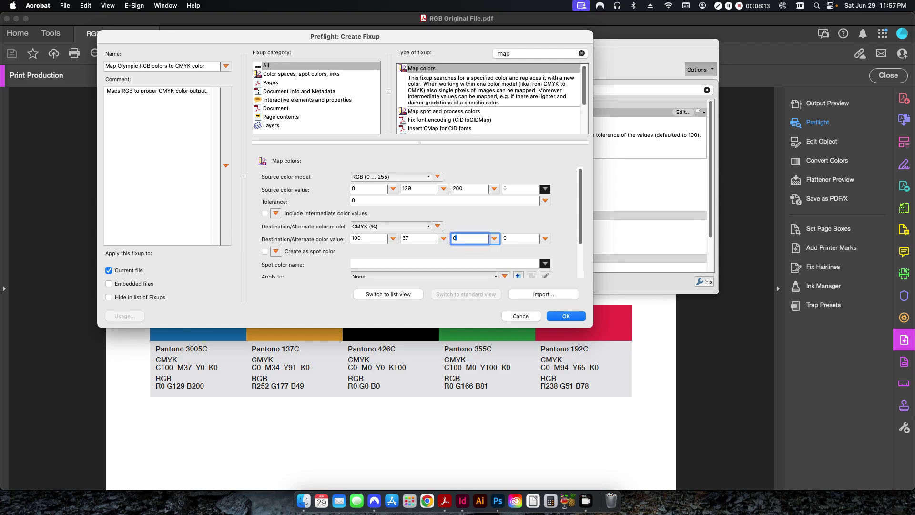
{"action": "key", "text": "Tab"}
- Apply the mapping to all vector and text objects and add another mapping entry
{"action": "scroll", "coordinate": [560, 227], "scroll_direction": "down", "scroll_amount": 1}
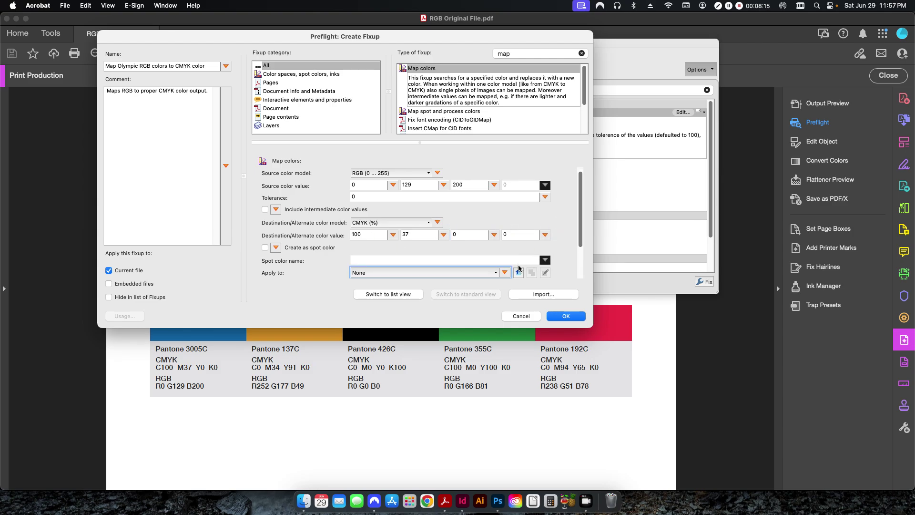
{"action": "left_click", "coordinate": [505, 273]}
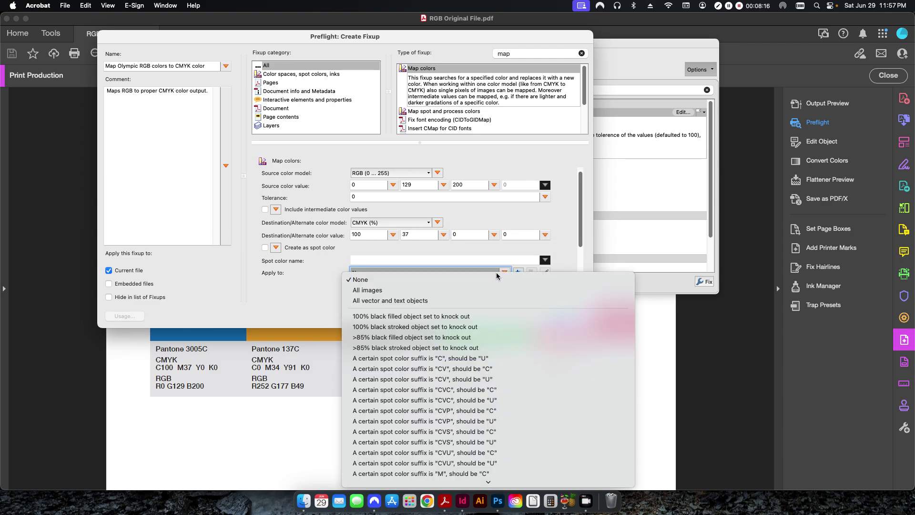
{"action": "left_click", "coordinate": [458, 301]}
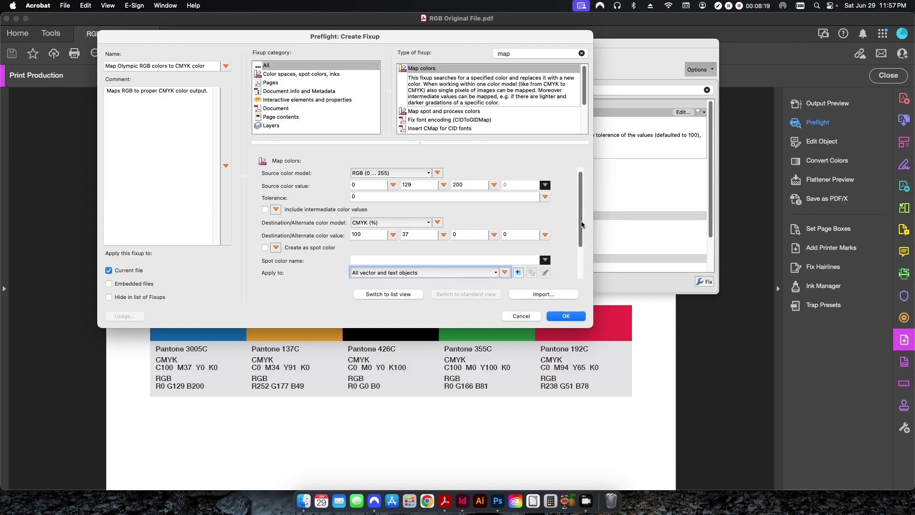
{"action": "left_click_drag", "start_coordinate": [582, 224], "coordinate": [578, 258]}
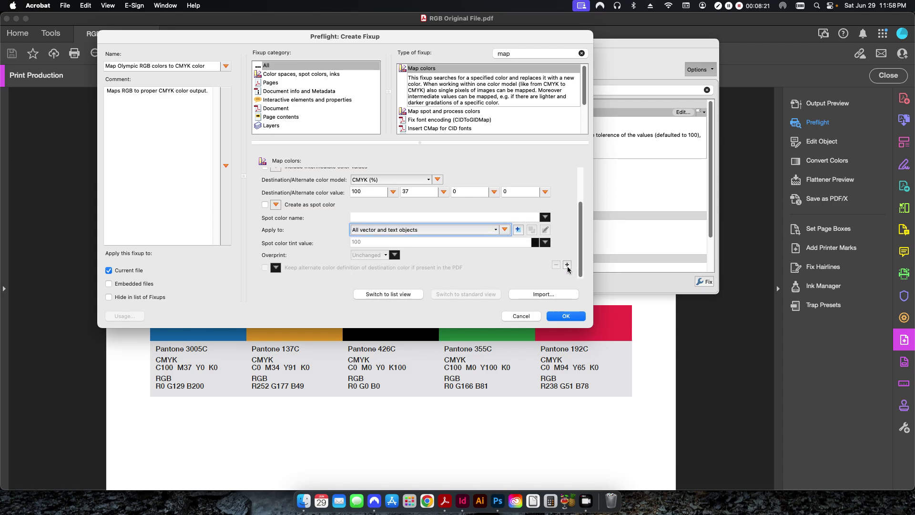
{"action": "left_click", "coordinate": [567, 266]}
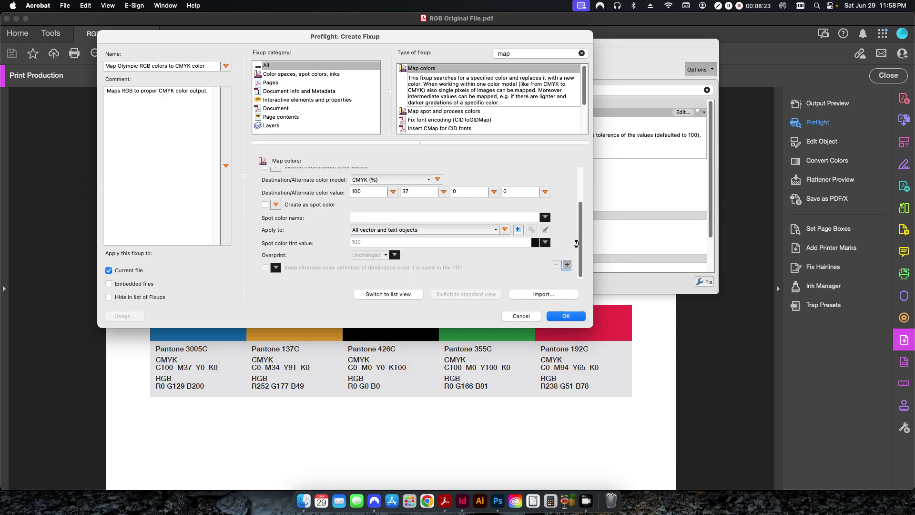
- Set the new entry's source model to RGB (0 ... 255) and begin entering its values
{"action": "left_click_drag", "start_coordinate": [580, 215], "coordinate": [579, 240]}
{"action": "left_click", "coordinate": [416, 190]}
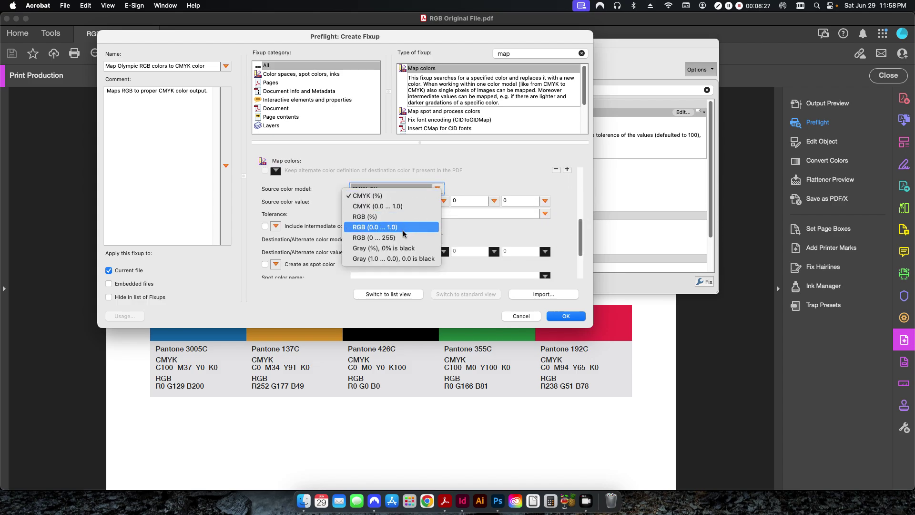
{"action": "left_click", "coordinate": [381, 238]}
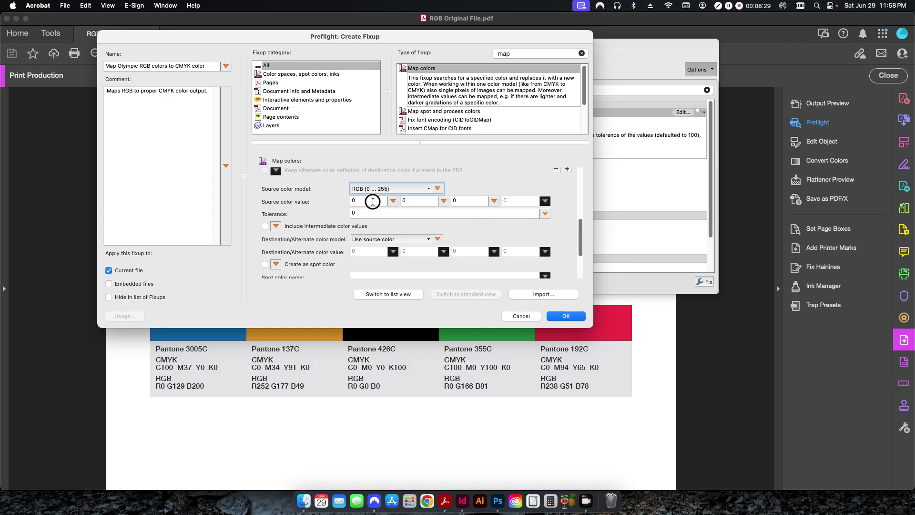
{"action": "left_click", "coordinate": [373, 202]}
{"action": "key", "text": "Tab"}
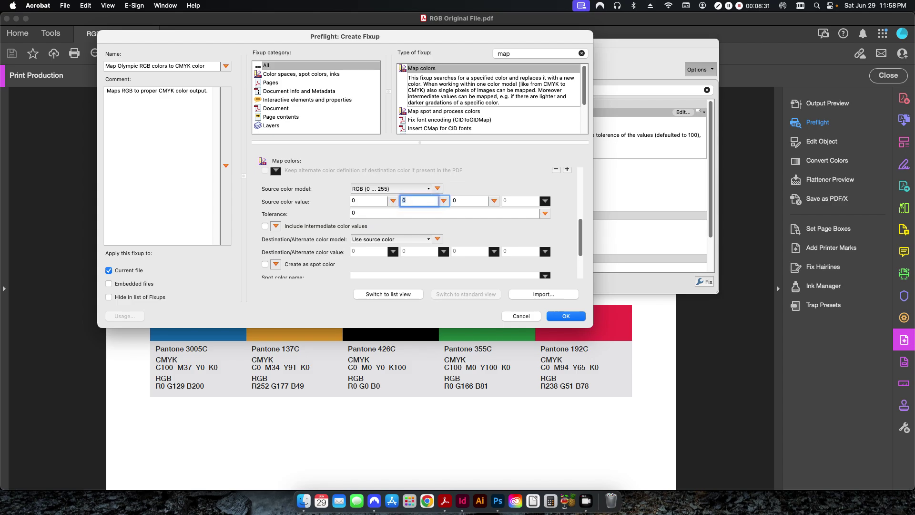
{"action": "type", "text": "34"}
{"action": "key", "text": "Tab"}
{"action": "type", "text": "91"}
{"action": "key", "text": "Tab"}
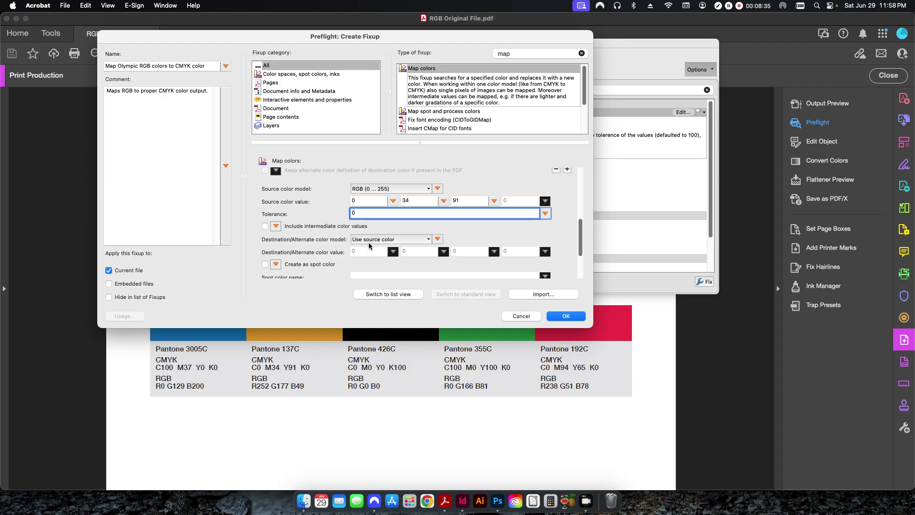
- Correct the source values to RGB 252/177/49
{"action": "left_click", "coordinate": [366, 203]}
{"action": "type", "text": "25"}
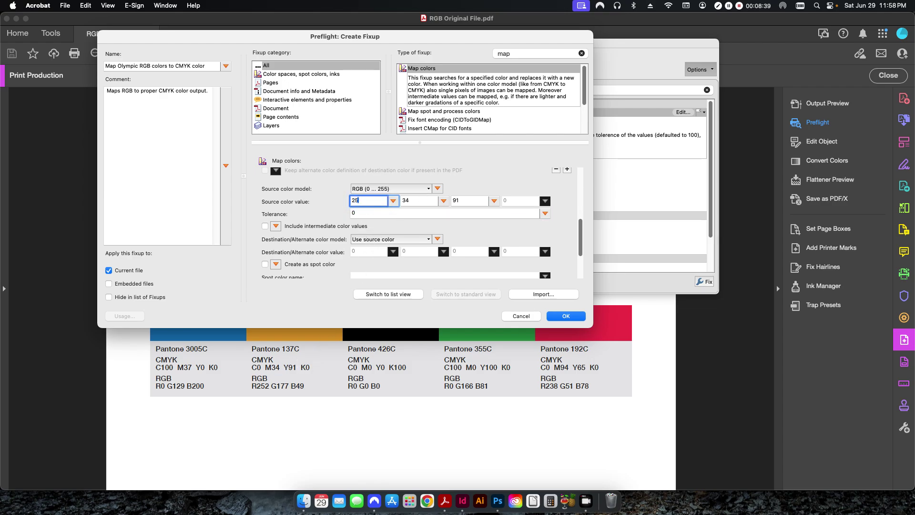
{"action": "type", "text": "2"}
{"action": "key", "text": "Tab"}
{"action": "type", "text": "177"}
{"action": "key", "text": "Tab"}
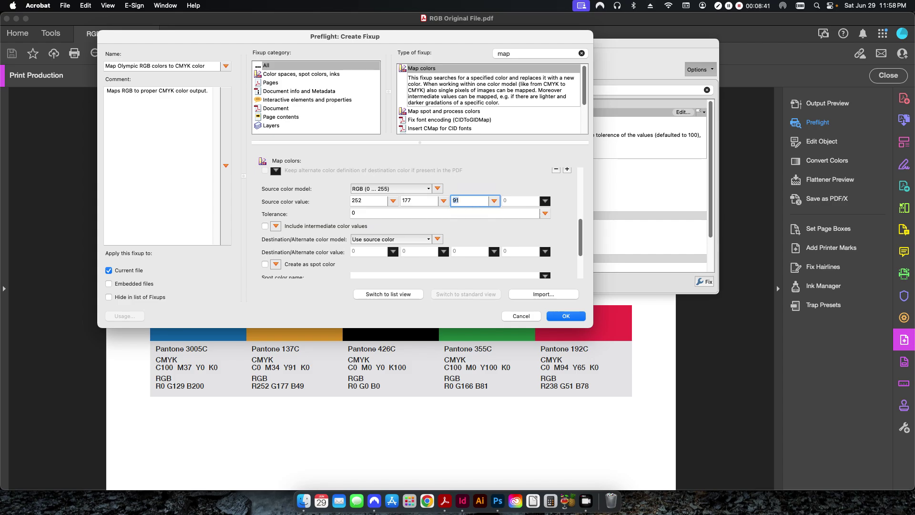
{"action": "type", "text": "49"}
- Set destination CMYK (%) 0/34/91/0 and apply it to all vector and text objects
{"action": "left_click", "coordinate": [397, 238]}
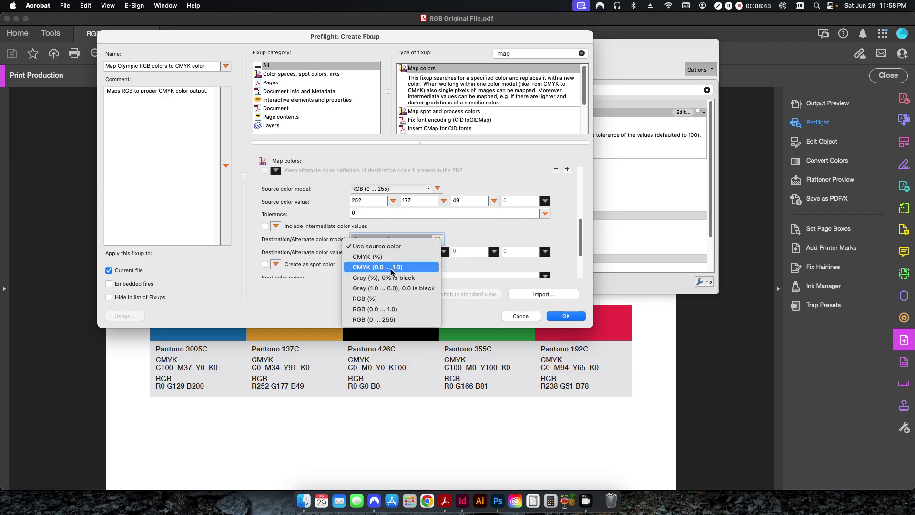
{"action": "left_click", "coordinate": [371, 253]}
{"action": "left_click", "coordinate": [370, 253]}
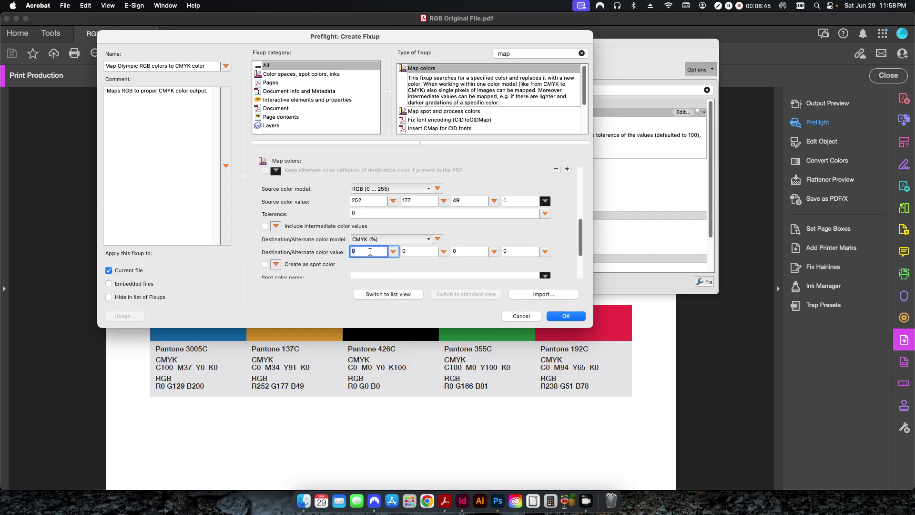
{"action": "key", "text": "Tab"}
{"action": "type", "text": "34"}
{"action": "key", "text": "Tab"}
{"action": "type", "text": "91"}
{"action": "key", "text": "Tab"}
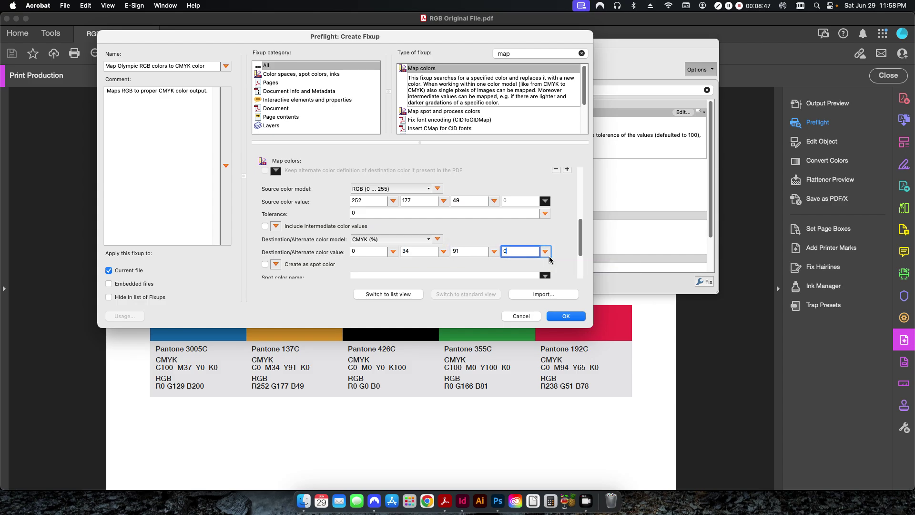
{"action": "scroll", "coordinate": [581, 265], "scroll_direction": "down", "scroll_amount": 3}
{"action": "left_click", "coordinate": [481, 231]}
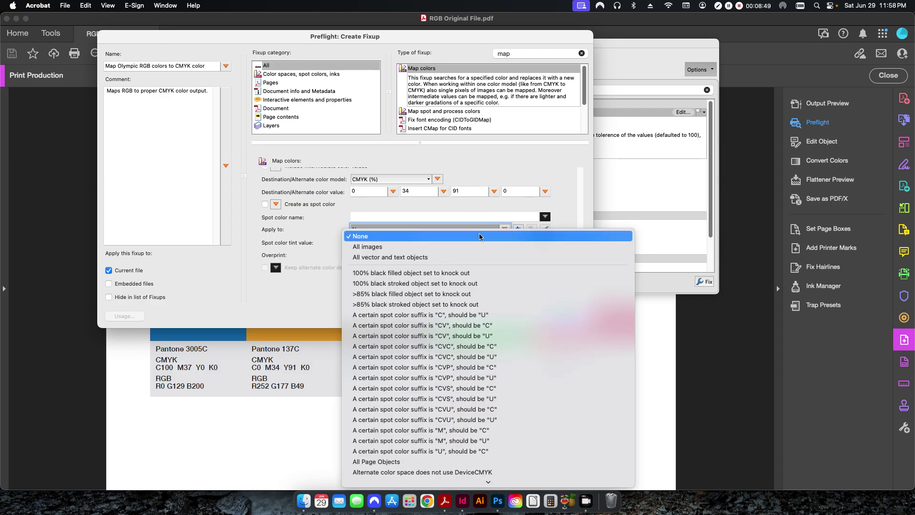
{"action": "left_click", "coordinate": [487, 258]}
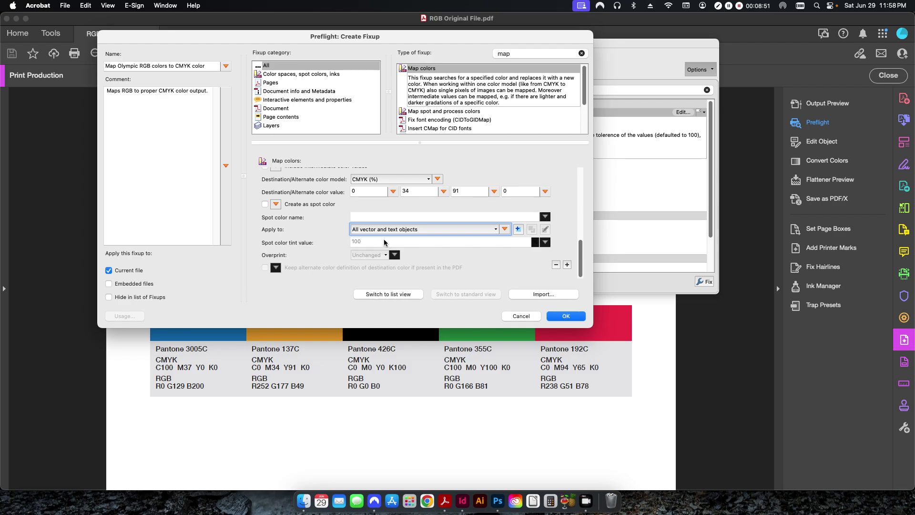
- Add a new mapping entry with source RGB (0 ... 255) 0/0/0
{"action": "left_click", "coordinate": [567, 265]}
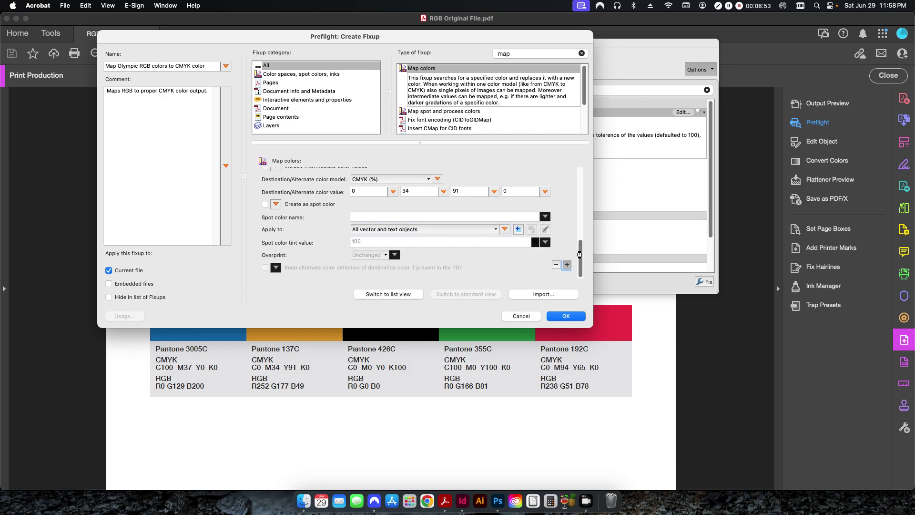
{"action": "scroll", "coordinate": [581, 233], "scroll_direction": "down", "scroll_amount": 4}
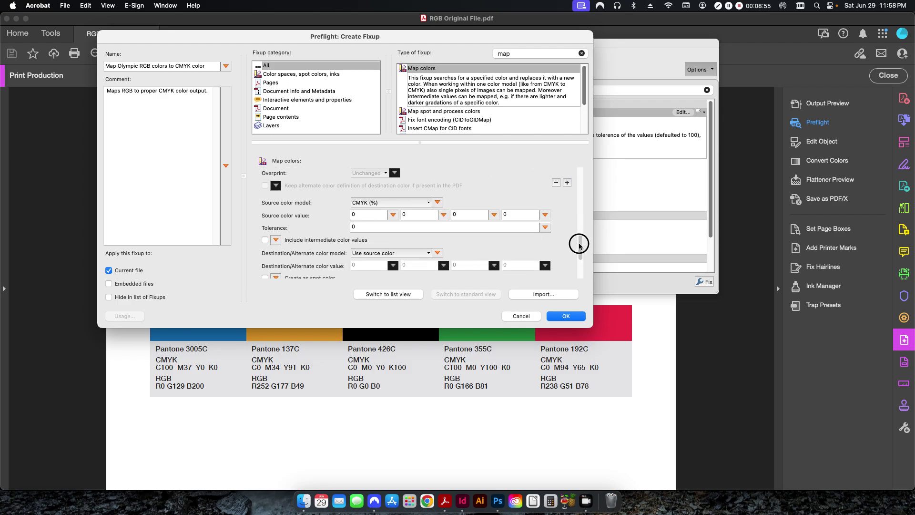
{"action": "left_click", "coordinate": [395, 196]}
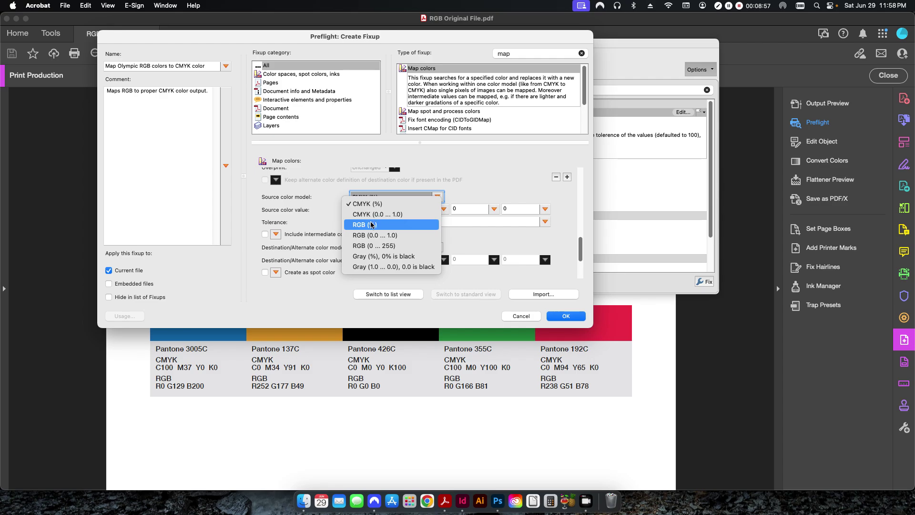
{"action": "left_click", "coordinate": [369, 246]}
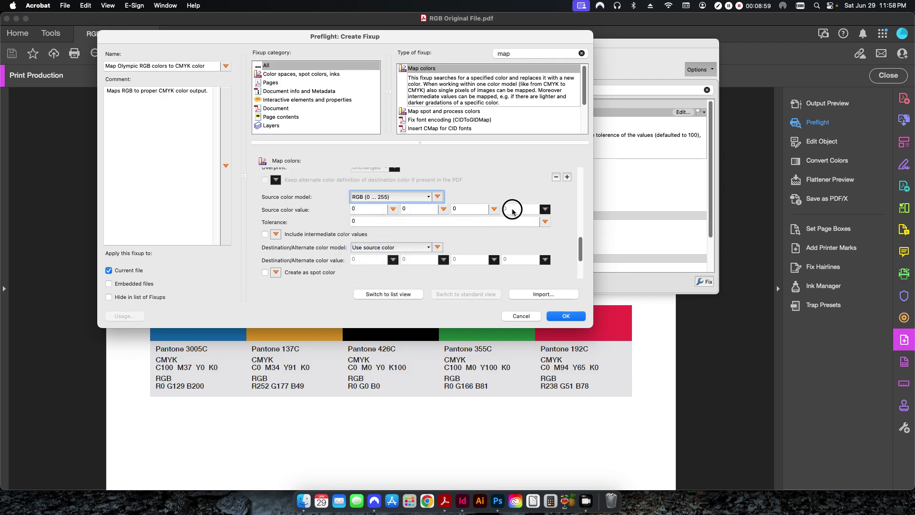
{"action": "left_click", "coordinate": [375, 209]}
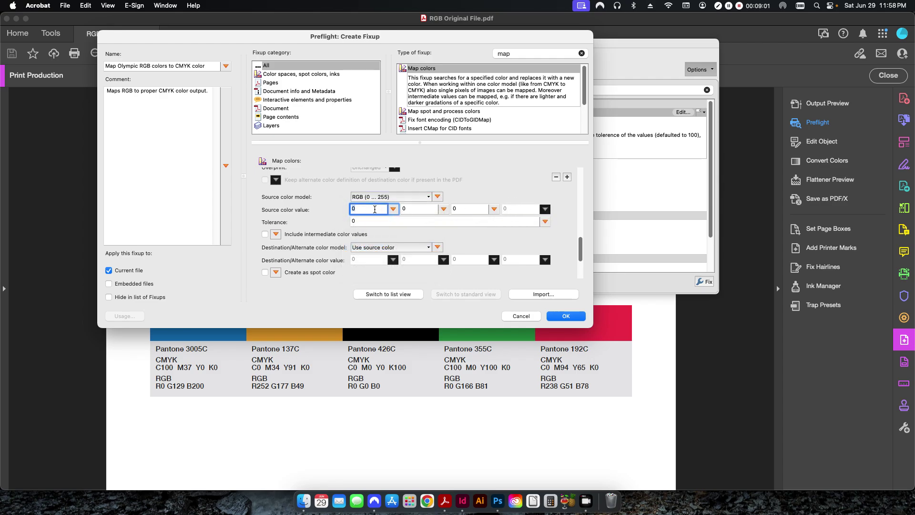
- Set destination CMYK (%) 0/0/0/100 and apply it to all vector and text objects
{"action": "left_click", "coordinate": [414, 247]}
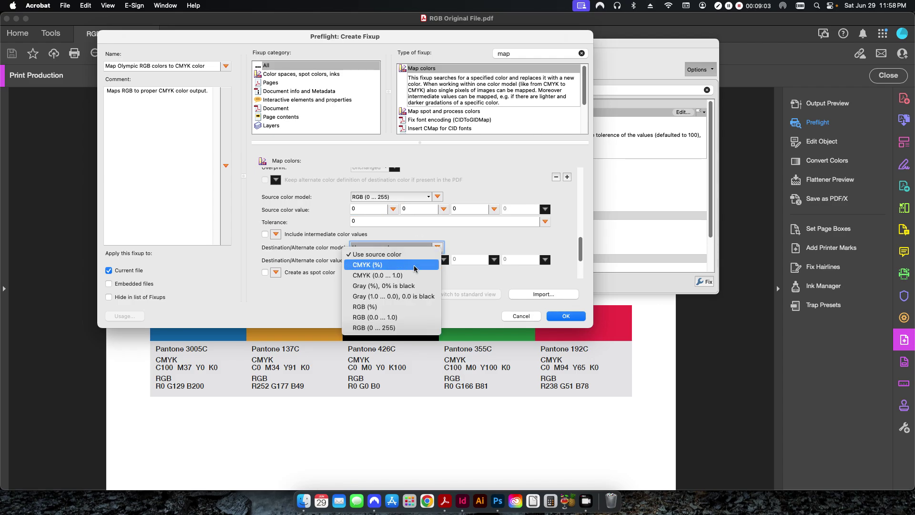
{"action": "left_click", "coordinate": [411, 263]}
{"action": "left_click", "coordinate": [509, 258]}
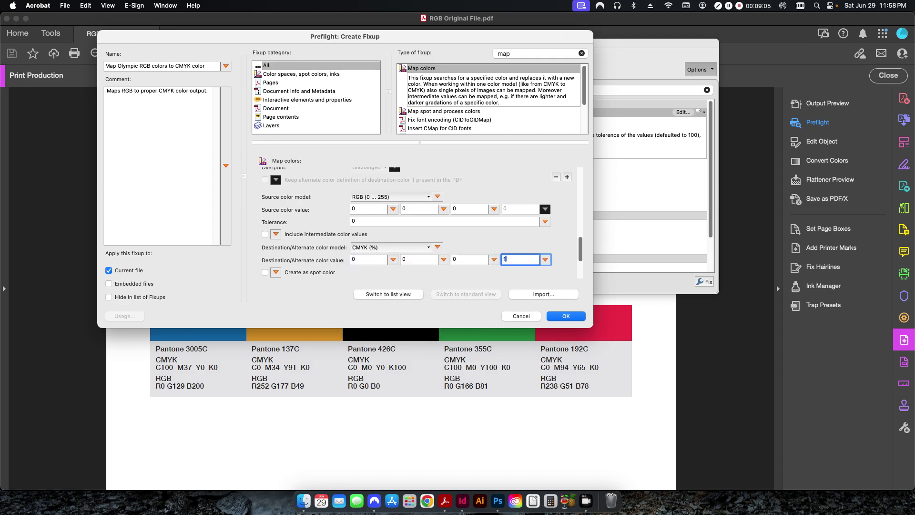
{"action": "left_click", "coordinate": [577, 267]}
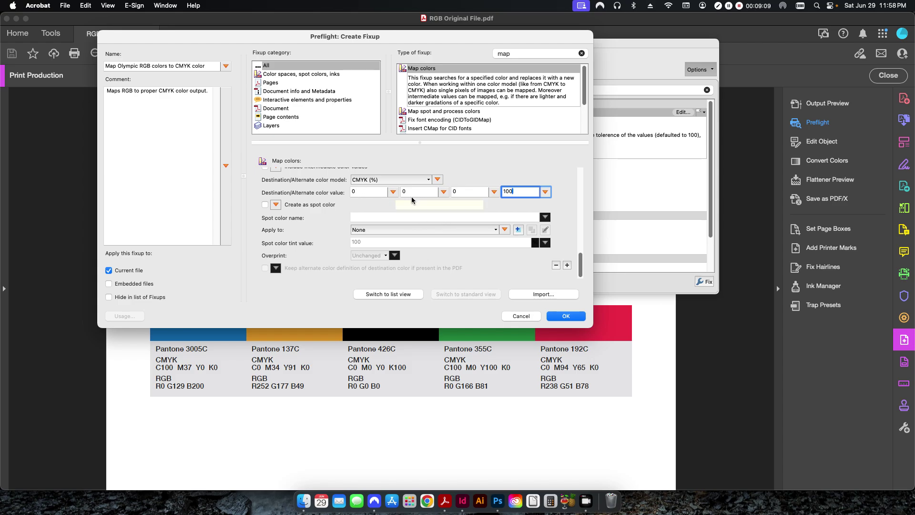
{"action": "left_click", "coordinate": [581, 250]}
{"action": "left_click_drag", "start_coordinate": [582, 250], "coordinate": [582, 238]}
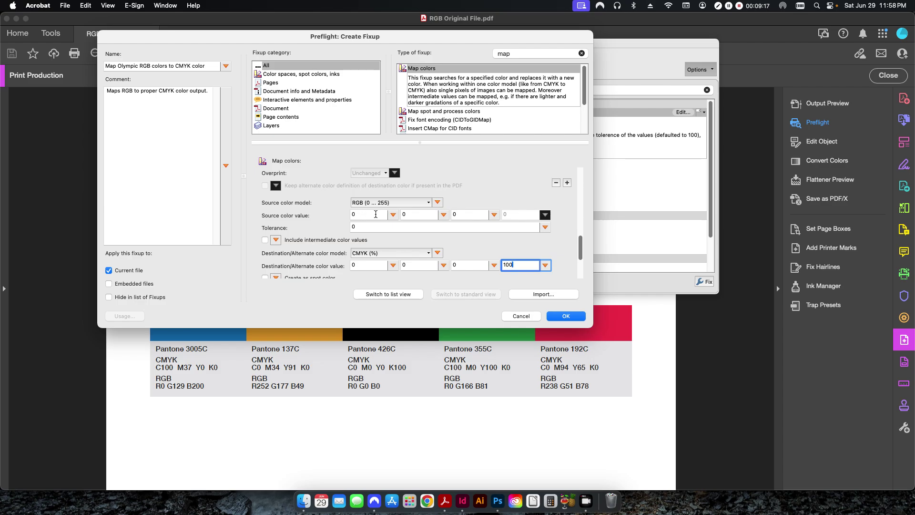
{"action": "scroll", "coordinate": [568, 257], "scroll_direction": "down", "scroll_amount": 3}
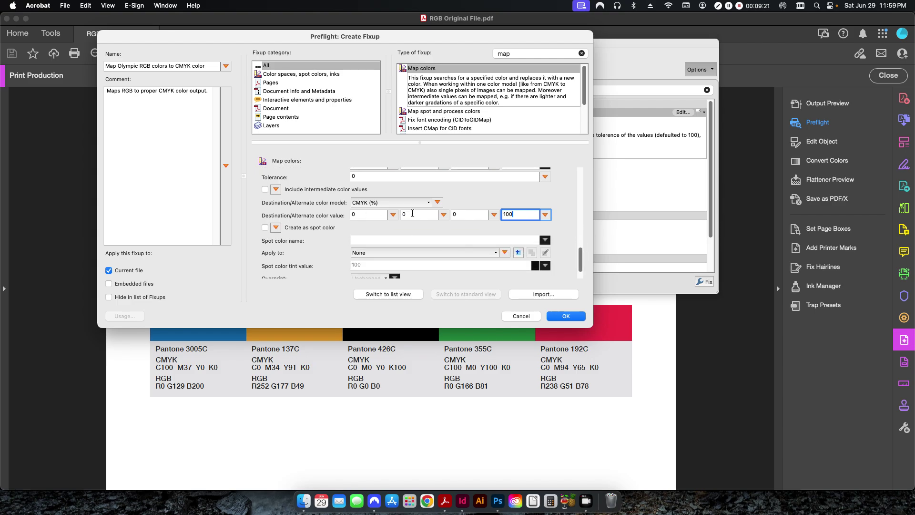
{"action": "left_click", "coordinate": [581, 241]}
{"action": "scroll", "coordinate": [585, 252], "scroll_direction": "down", "scroll_amount": 5}
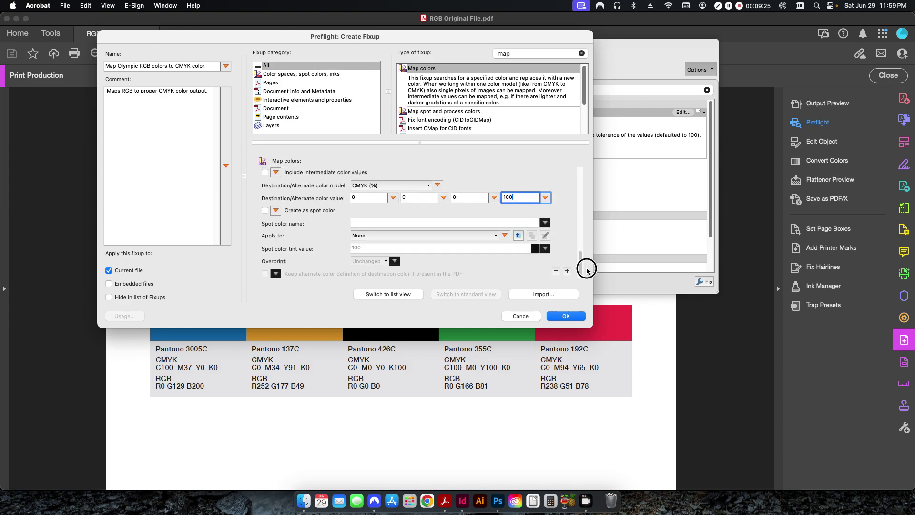
{"action": "left_click", "coordinate": [441, 230]}
{"action": "left_click", "coordinate": [390, 257]}
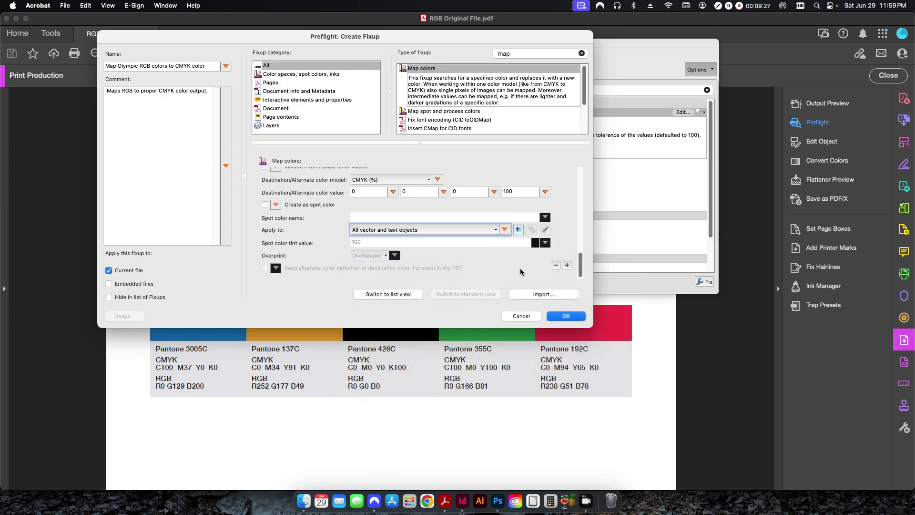
- Add a new mapping entry with source RGB (0 ... 255) 0/166/81
{"action": "left_click", "coordinate": [581, 260]}
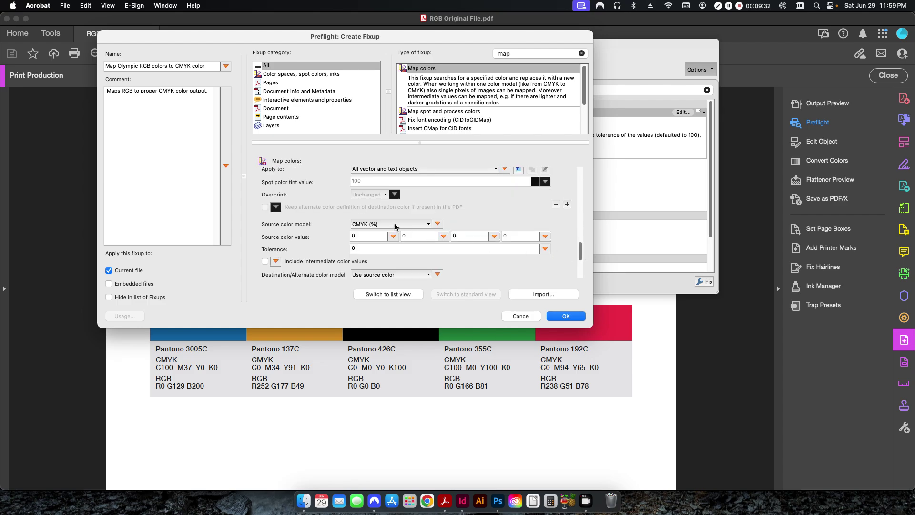
{"action": "left_click", "coordinate": [395, 224]}
{"action": "left_click", "coordinate": [369, 268]}
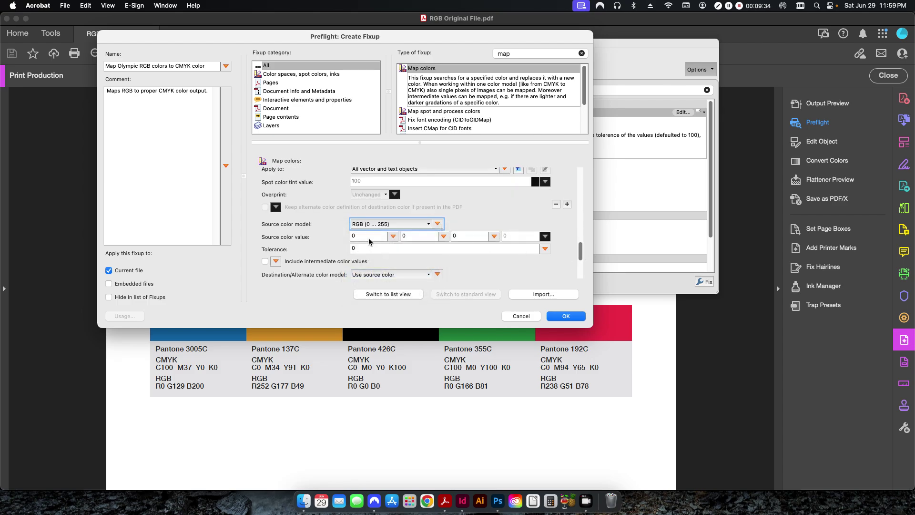
{"action": "left_click", "coordinate": [369, 238]}
{"action": "key", "text": "Tab"}
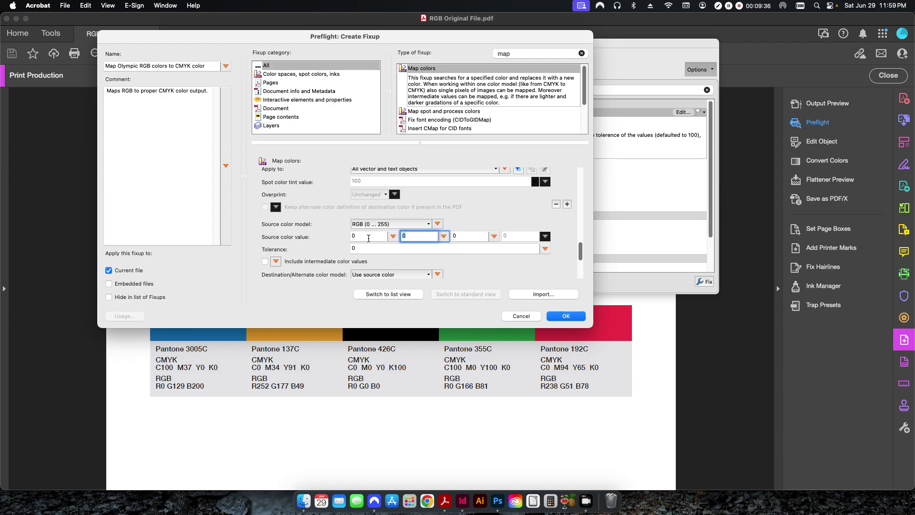
{"action": "type", "text": "166"}
{"action": "key", "text": "Tab"}
{"action": "type", "text": "81"}
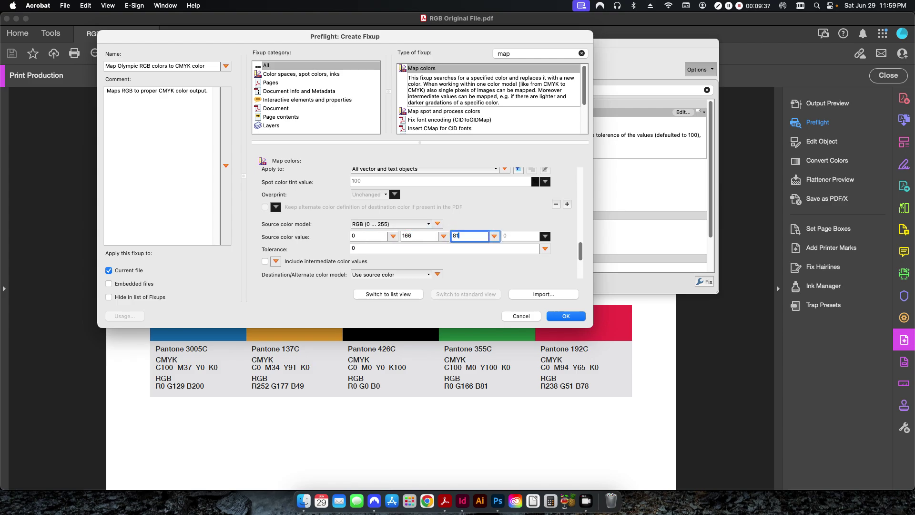
- Set destination CMYK (%) 100/0/100/0 and apply it to all vector and text objects
{"action": "left_click", "coordinate": [410, 275]}
{"action": "left_click", "coordinate": [379, 290]}
{"action": "scroll", "coordinate": [586, 262], "scroll_direction": "down", "scroll_amount": 5}
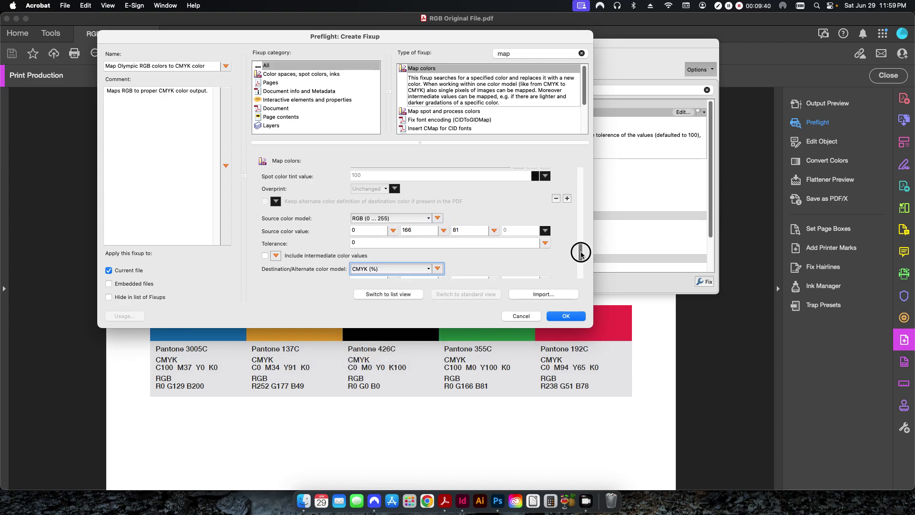
{"action": "left_click", "coordinate": [364, 208]}
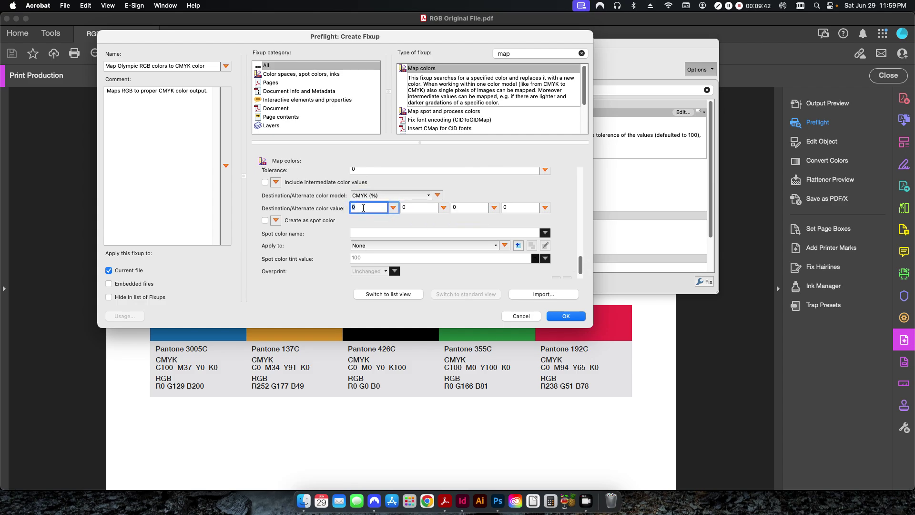
{"action": "type", "text": "100"}
{"action": "key", "text": "Tab"}
{"action": "key", "text": "Tab"}
{"action": "type", "text": "100"}
{"action": "key", "text": "Tab"}
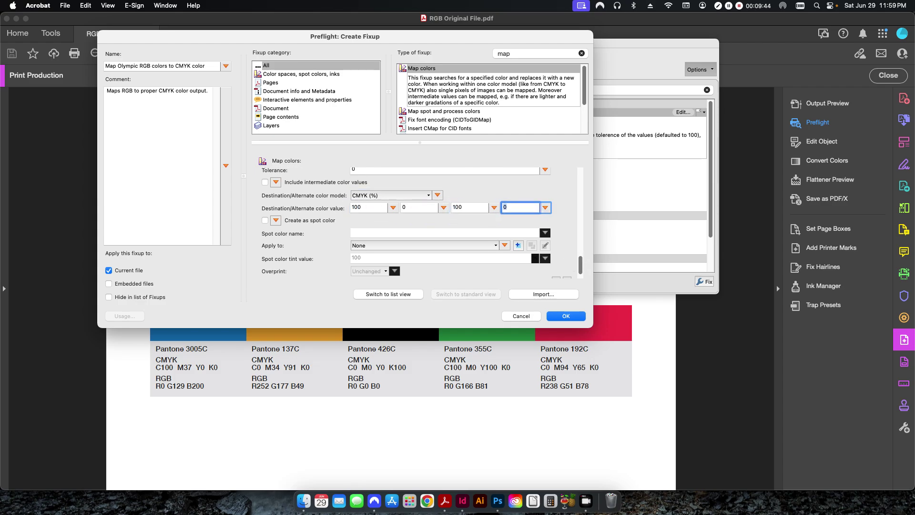
{"action": "left_click", "coordinate": [410, 246]}
{"action": "left_click", "coordinate": [403, 277]}
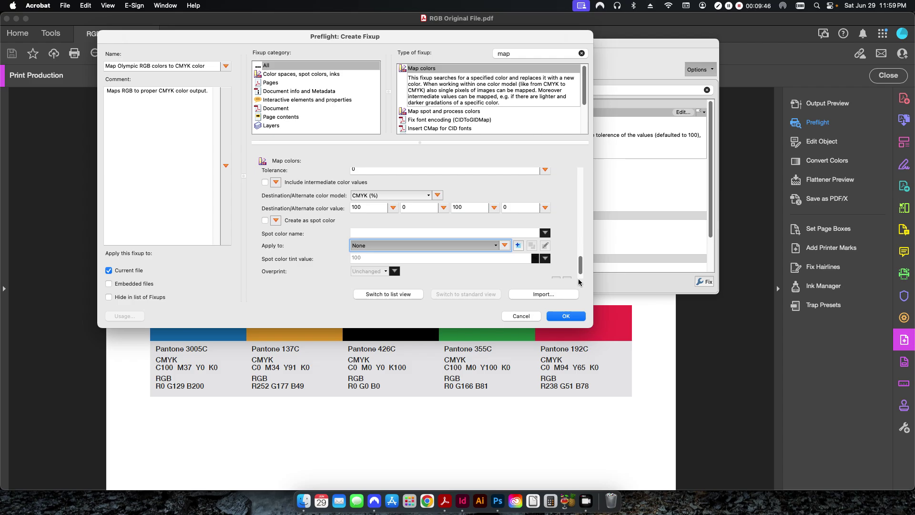
{"action": "scroll", "coordinate": [582, 272], "scroll_direction": "down", "scroll_amount": 2}
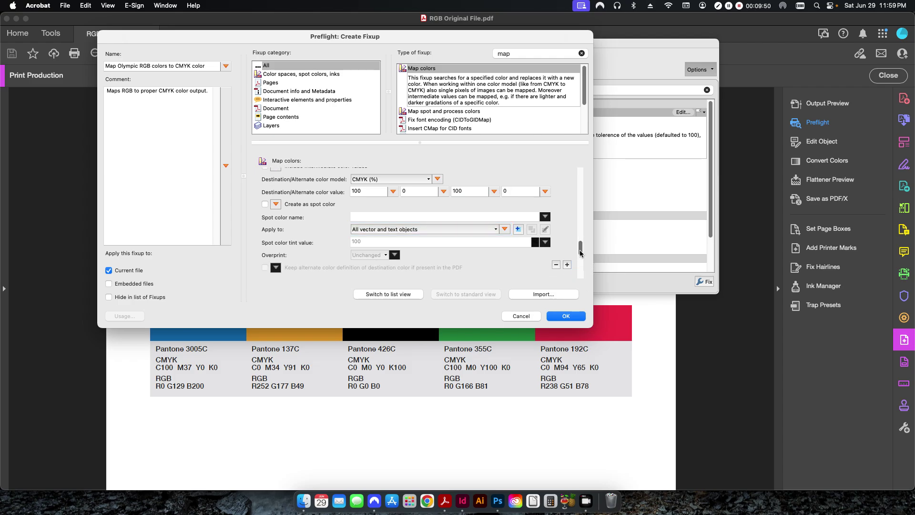
{"action": "scroll", "coordinate": [581, 252], "scroll_direction": "down", "scroll_amount": 3}
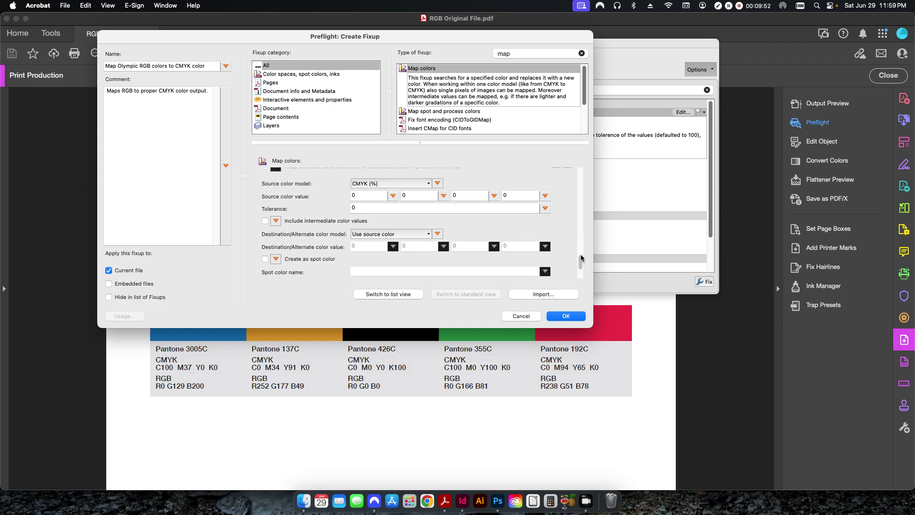
- Set the last entry's source to RGB (0 ... 255) 238/51/78
{"action": "left_click", "coordinate": [406, 184]}
{"action": "left_click", "coordinate": [377, 232]}
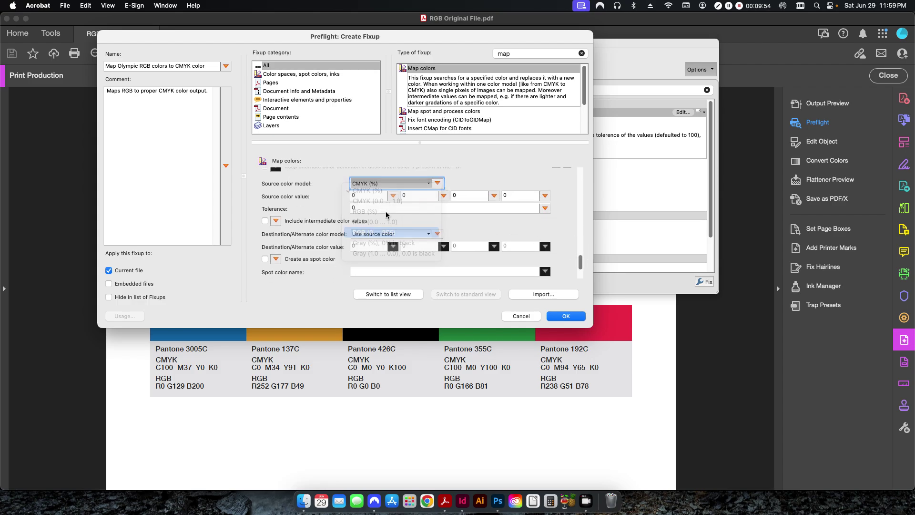
{"action": "left_click", "coordinate": [372, 195]}
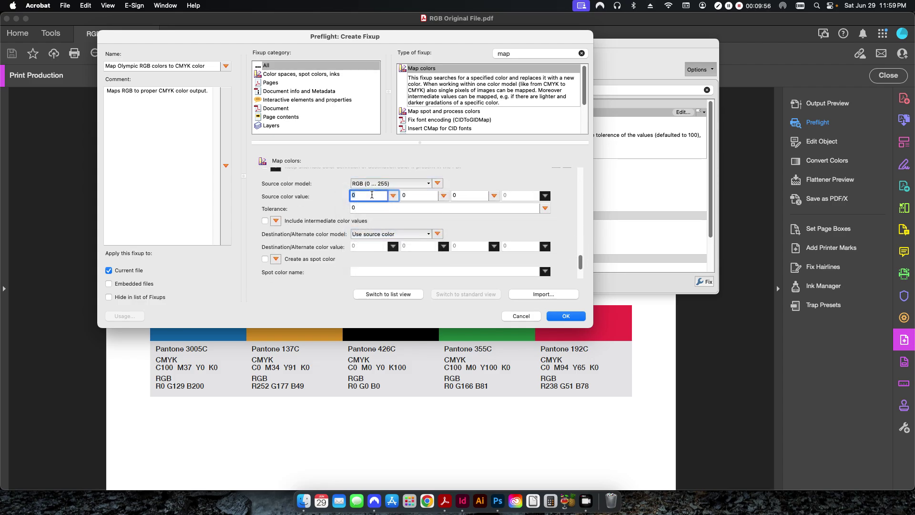
{"action": "type", "text": "238"}
{"action": "key", "text": "Tab"}
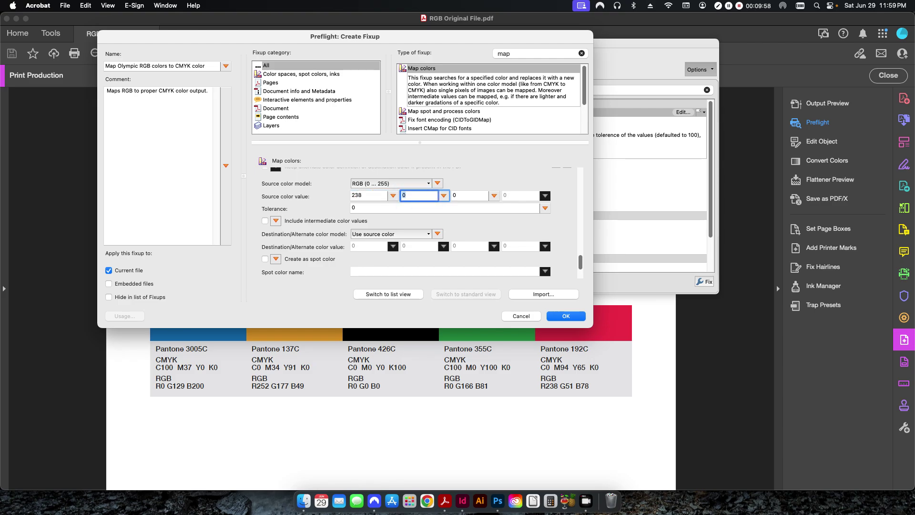
{"action": "type", "text": "51"}
{"action": "key", "text": "Tab"}
- Map it to CMYK (%) 0/94/65/0 for all vector and text objects, then save the fixup
{"action": "left_click", "coordinate": [387, 234]}
{"action": "key", "text": "Escape"}
{"action": "key", "text": "c"}
{"action": "left_click", "coordinate": [367, 246]}
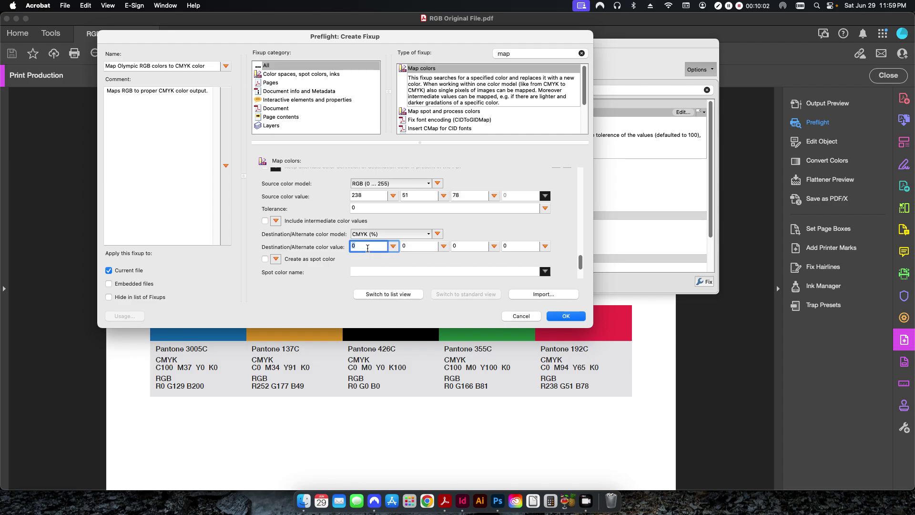
{"action": "key", "text": "Tab"}
{"action": "type", "text": "94"}
{"action": "key", "text": "Tab"}
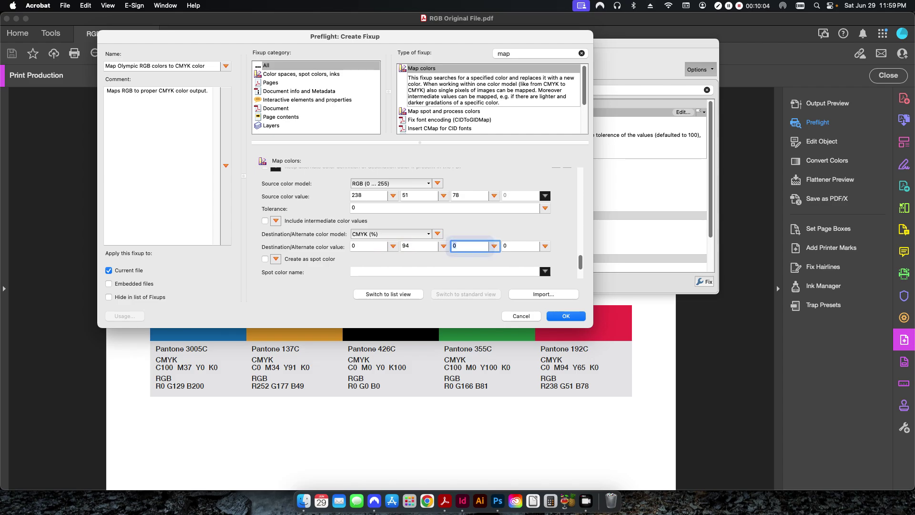
{"action": "type", "text": "65"}
{"action": "key", "text": "Tab"}
{"action": "scroll", "coordinate": [584, 279], "scroll_direction": "down", "scroll_amount": 3}
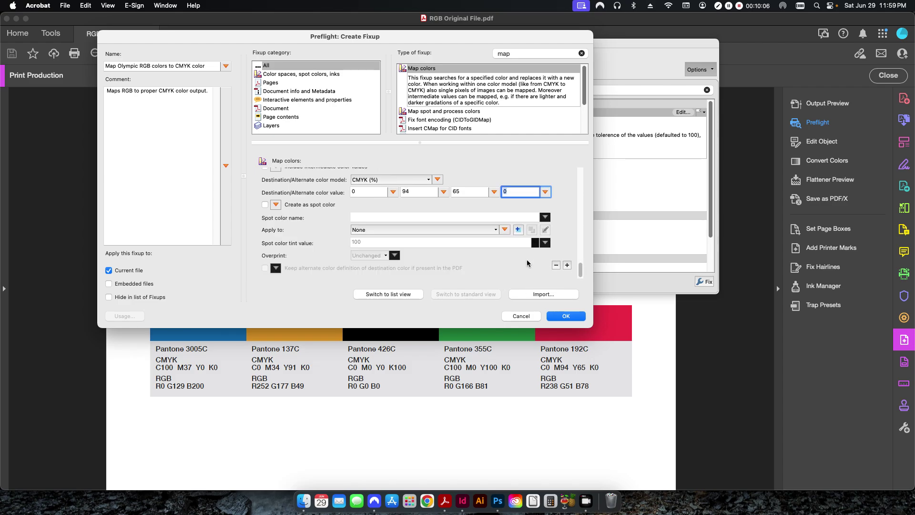
{"action": "left_click", "coordinate": [462, 230]}
{"action": "left_click", "coordinate": [453, 257]}
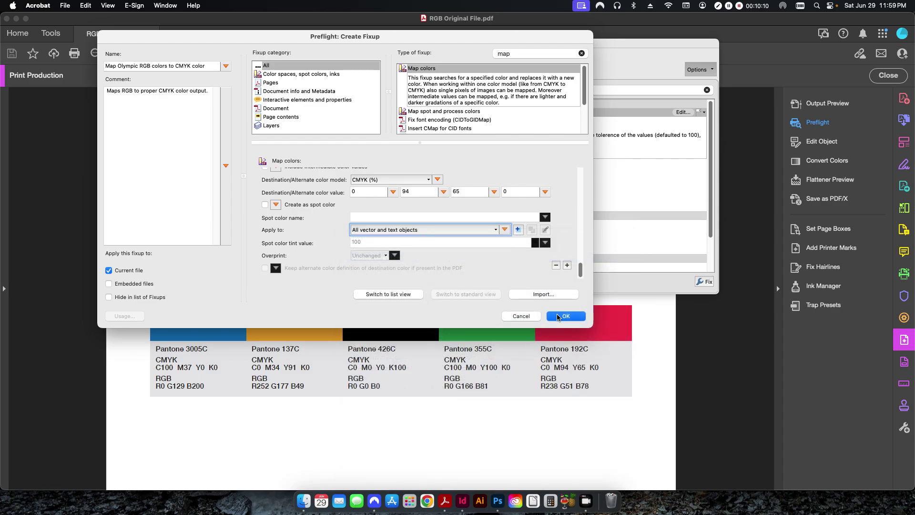
{"action": "left_click", "coordinate": [565, 316]}
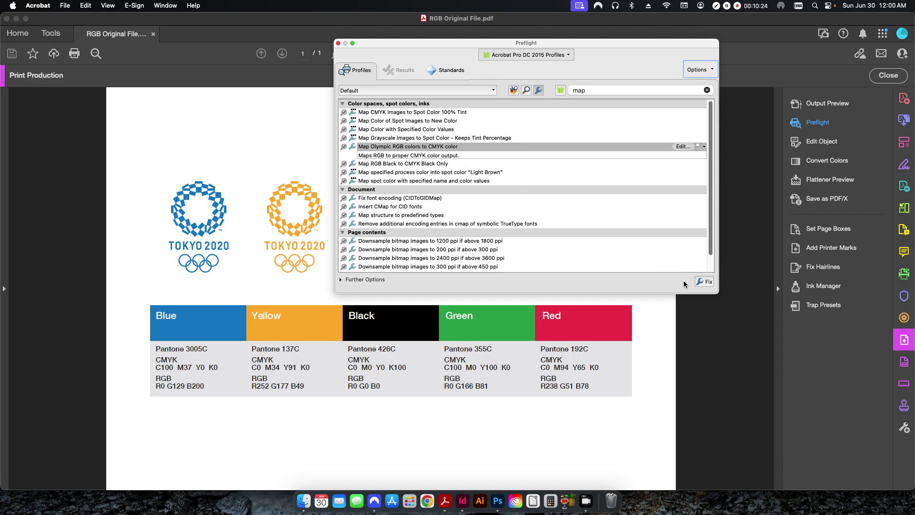
- Run the fixup, save the output as 'CMYK Converted Properly.pdf', and close the Preflight results
{"action": "left_click", "coordinate": [705, 282]}
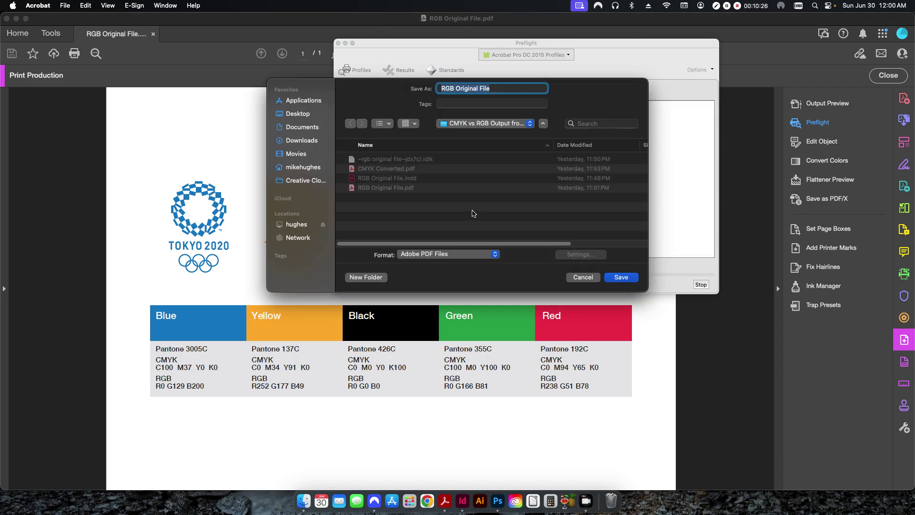
{"action": "left_click", "coordinate": [396, 169]}
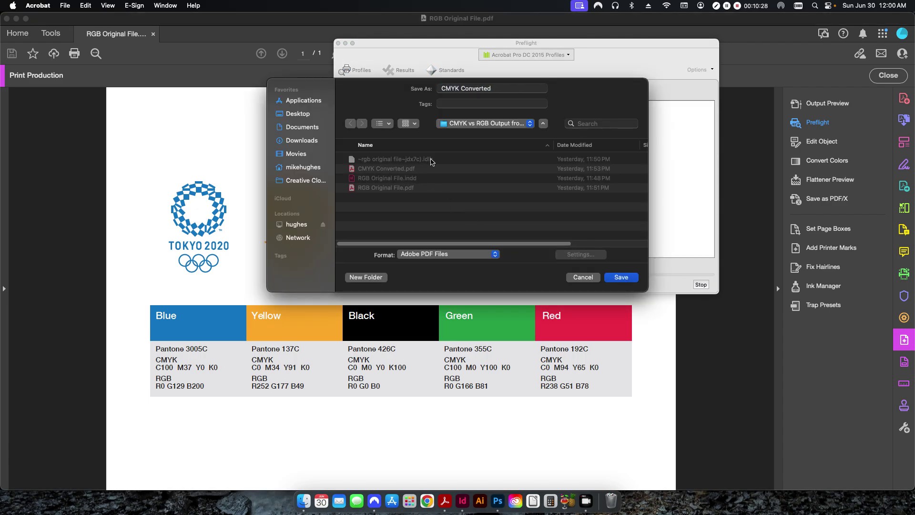
{"action": "left_click", "coordinate": [493, 88]}
{"action": "type", "text": "Pr"}
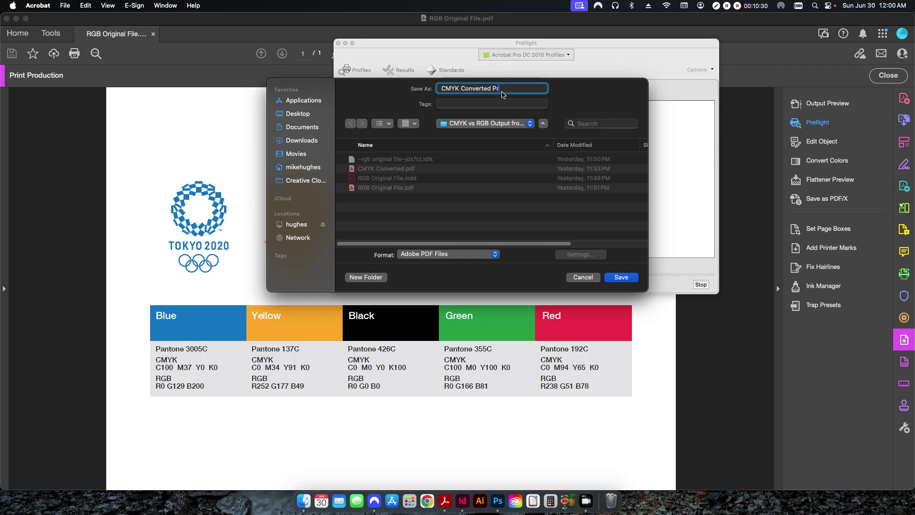
{"action": "type", "text": "operly"}
{"action": "left_click", "coordinate": [621, 278]}
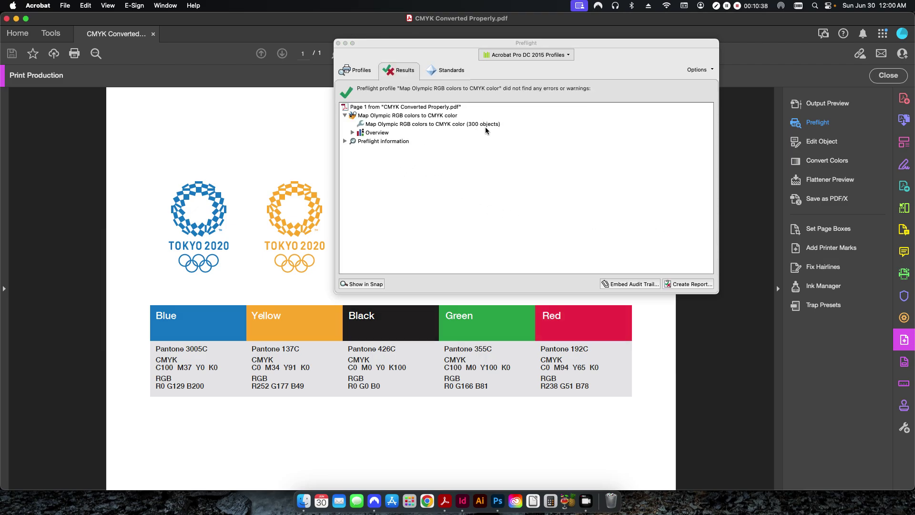
{"action": "left_click", "coordinate": [338, 43]}
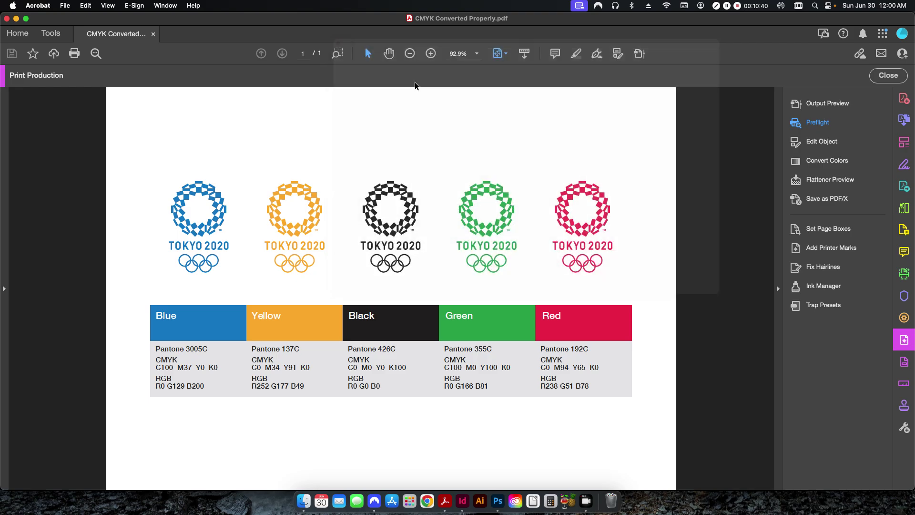
- In Output Preview, show RGB objects, then CMYK, then All to confirm the conversion
{"action": "left_click", "coordinate": [639, 53]}
{"action": "left_click", "coordinate": [715, 202]}
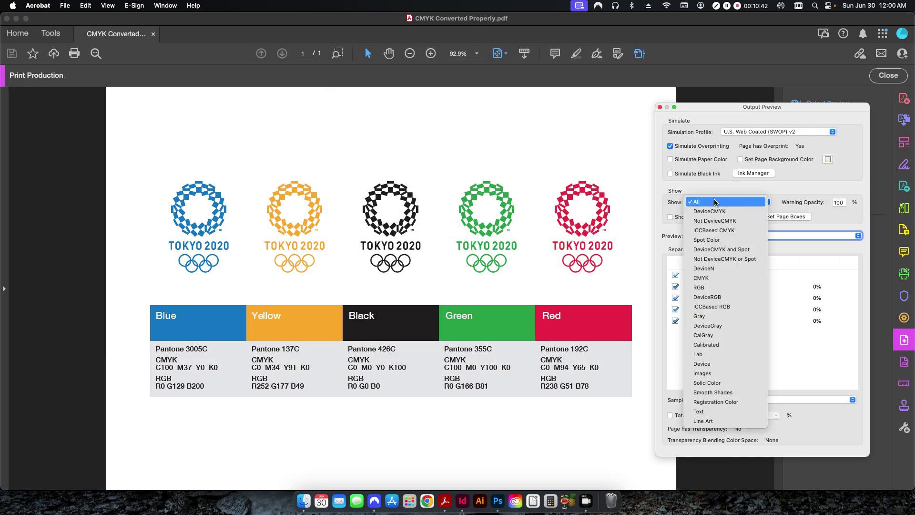
{"action": "left_click", "coordinate": [720, 288]}
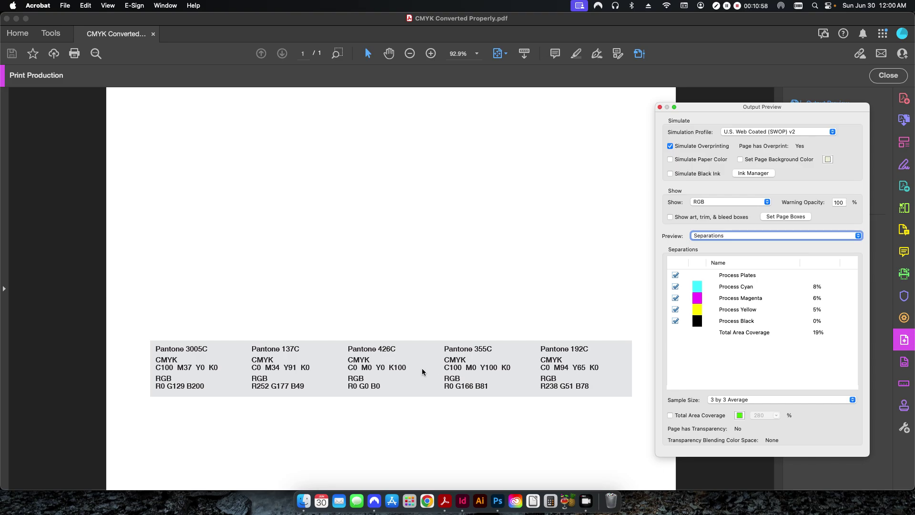
{"action": "left_click", "coordinate": [702, 202]}
{"action": "left_click", "coordinate": [701, 193]}
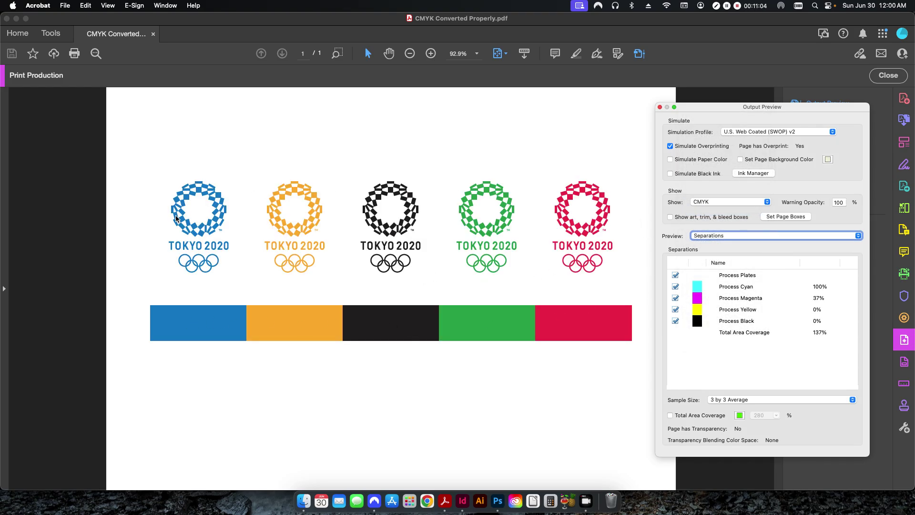
{"action": "left_click", "coordinate": [701, 204]}
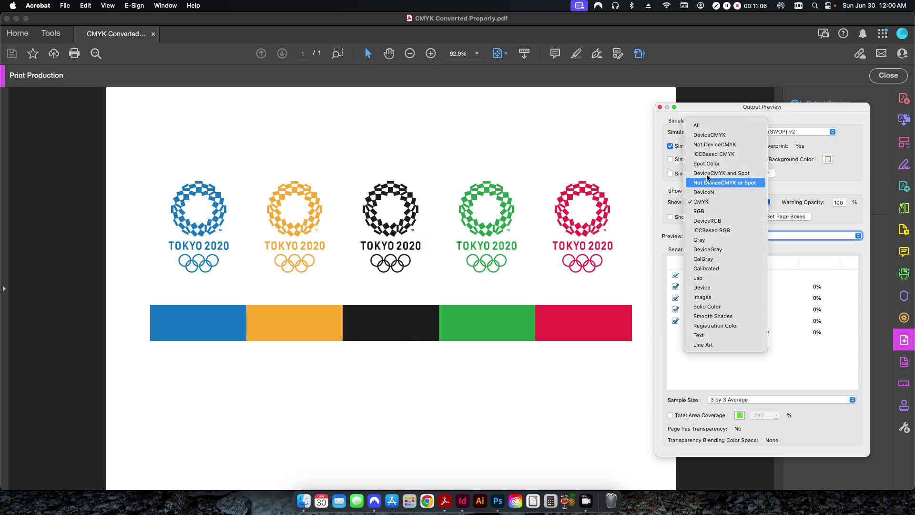
{"action": "left_click", "coordinate": [704, 124]}
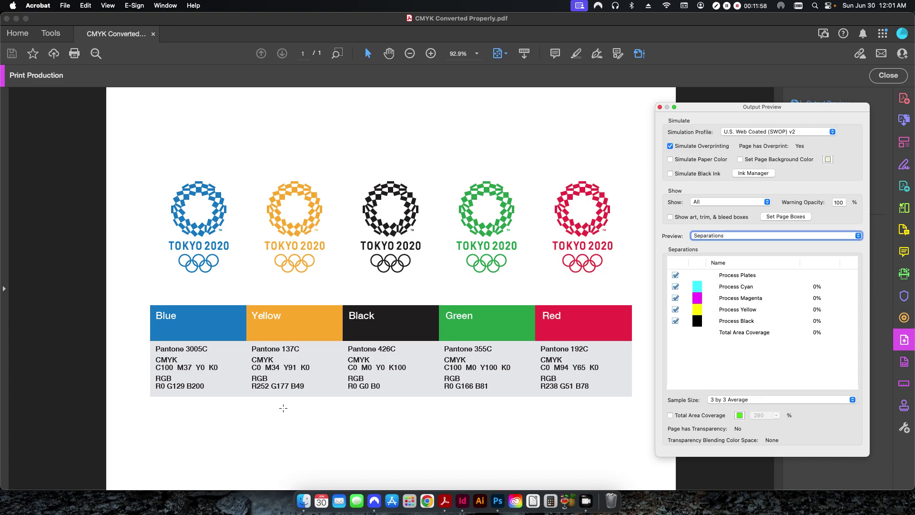
- Review the original InDesign layout's swatches, then return to Acrobat and close Output Preview
{"action": "left_click", "coordinate": [462, 501]}
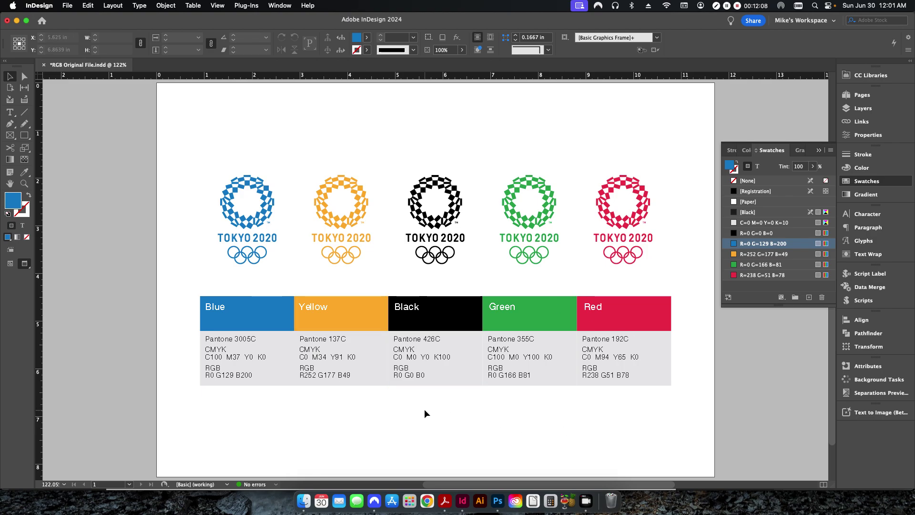
{"action": "left_click", "coordinate": [445, 500]}
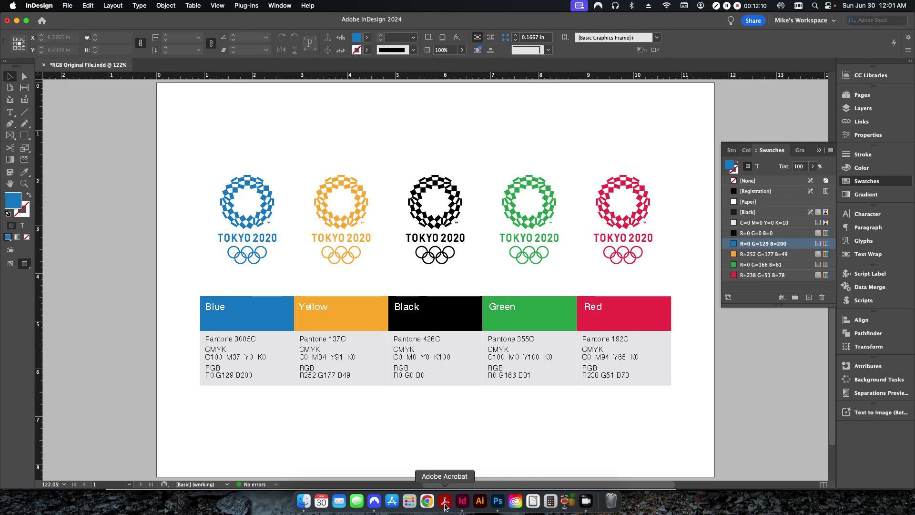
{"action": "left_click", "coordinate": [660, 107]}
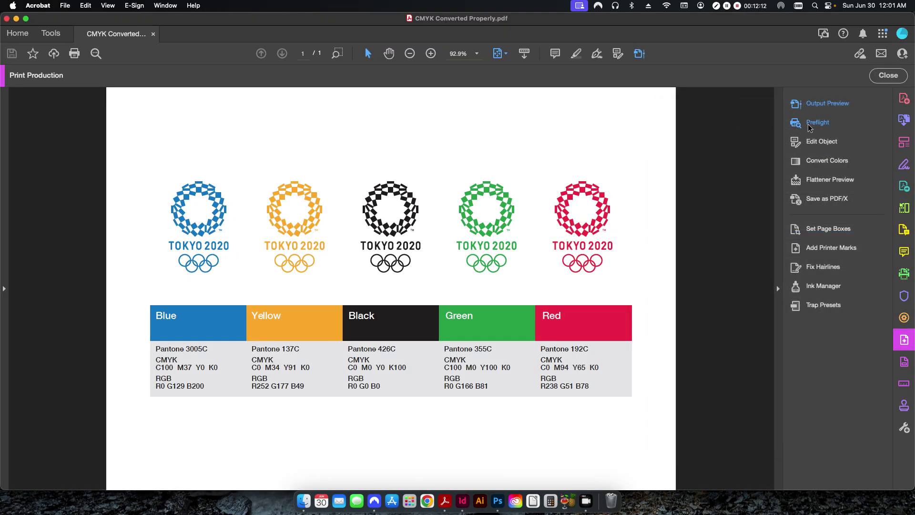
- Review the Map Olympic RGB colors to CMYK color fixup settings in Preflight, leaving them unchanged
{"action": "left_click", "coordinate": [816, 123]}
{"action": "left_click", "coordinate": [684, 146]}
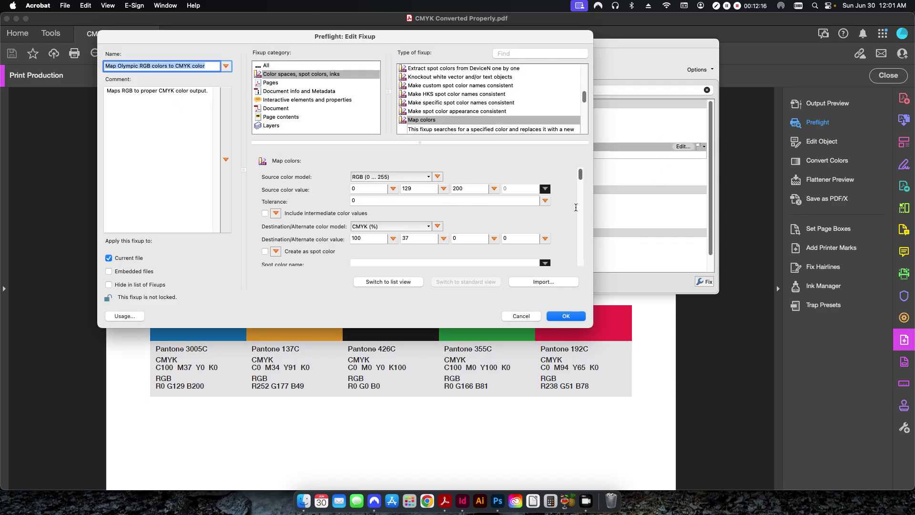
{"action": "left_click", "coordinate": [580, 173]}
{"action": "left_click_drag", "start_coordinate": [581, 174], "coordinate": [585, 251]}
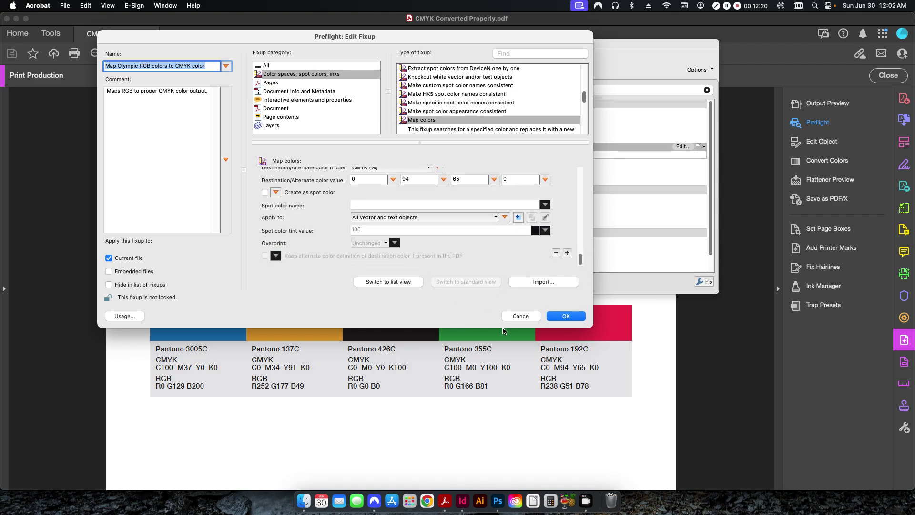
{"action": "left_click", "coordinate": [528, 316]}
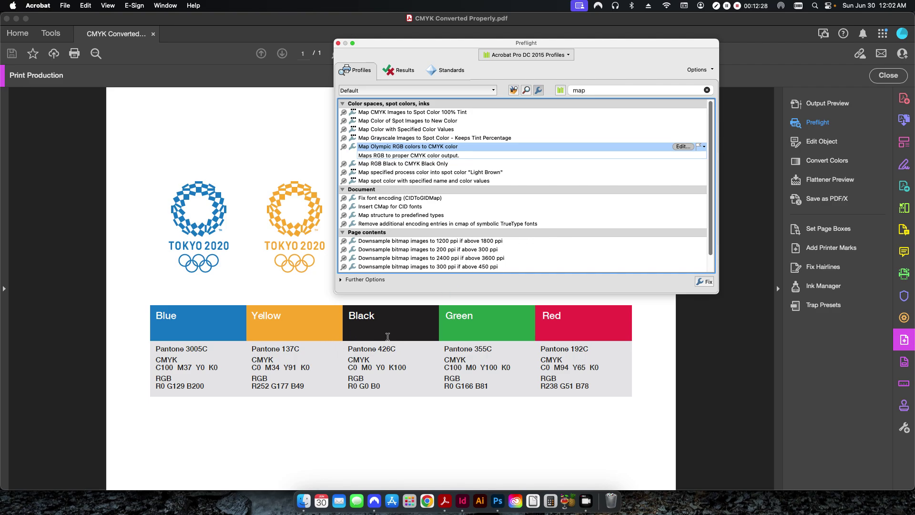
{"action": "left_click", "coordinate": [338, 43]}
- Reopen and close the Preflight window twice, returning to the converted CMYK swatch sheet
{"action": "left_click", "coordinate": [828, 125]}
{"action": "left_click", "coordinate": [339, 44]}
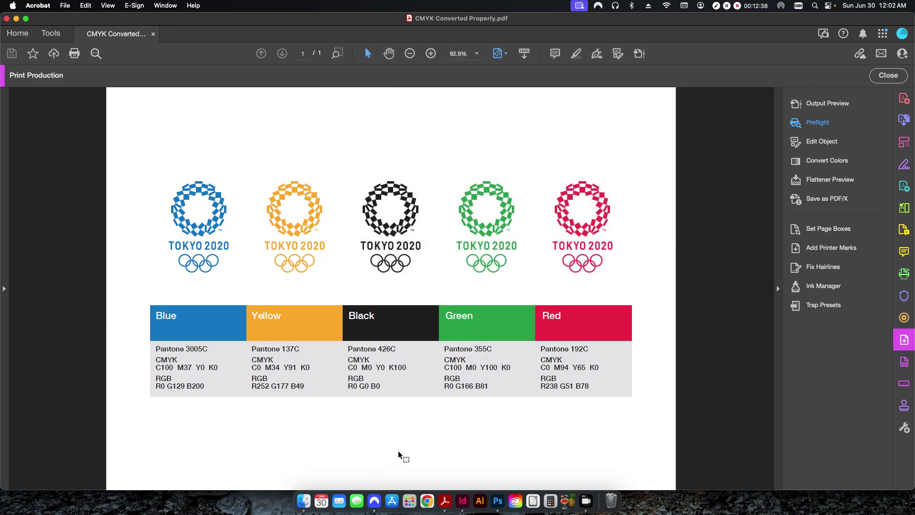
{"action": "left_click", "coordinate": [816, 124]}
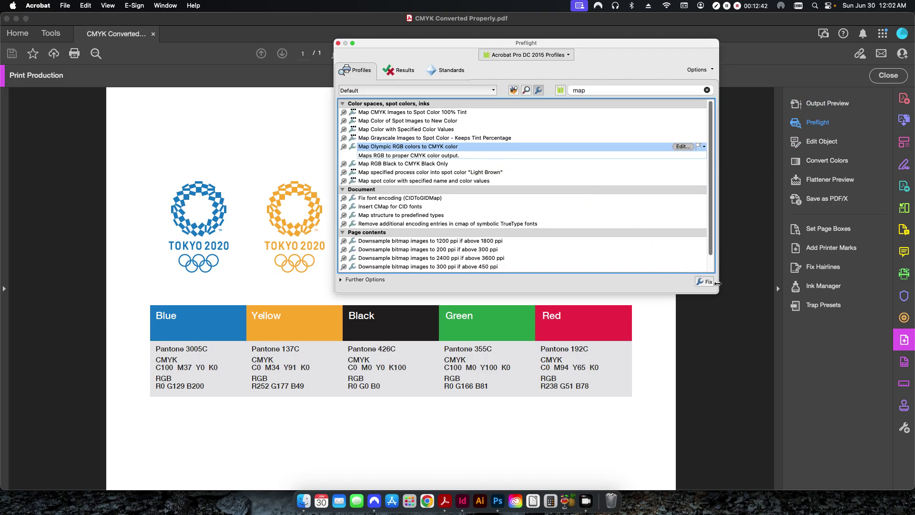
{"action": "left_click", "coordinate": [339, 44]}
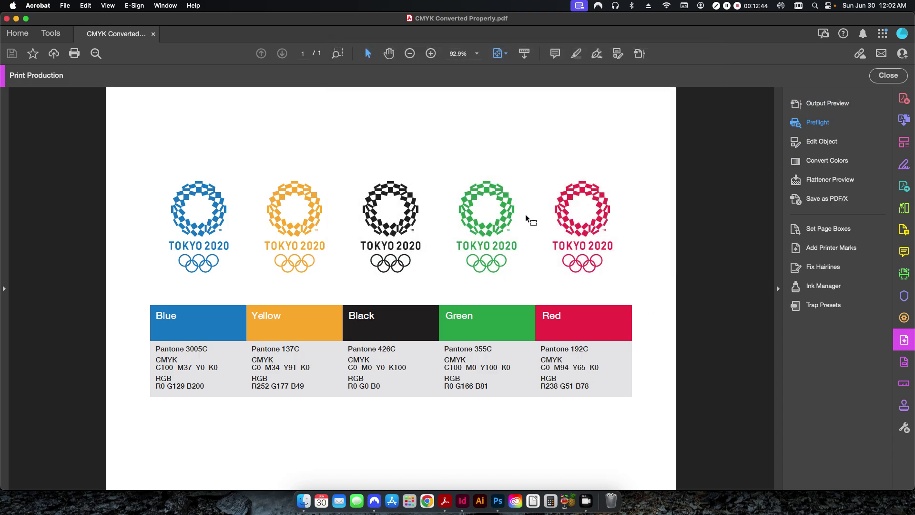